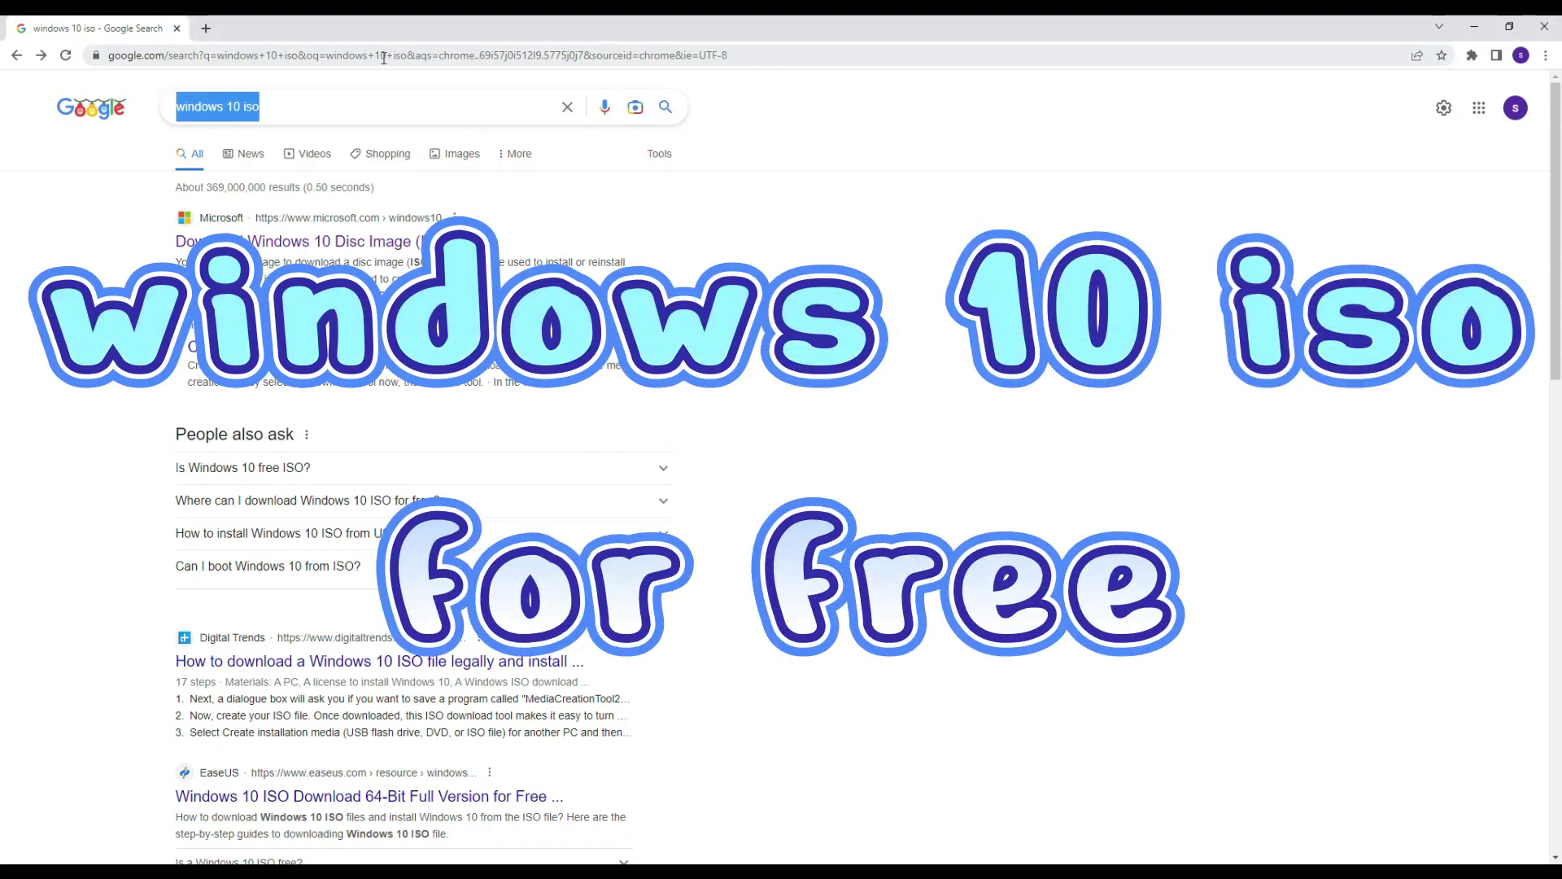
# Search Google for 'windows 10 iso' and open Microsoft's Download Windows 10 Disc Image (ISO File) page
pyautogui.click(383, 58)
pyautogui.write('google')
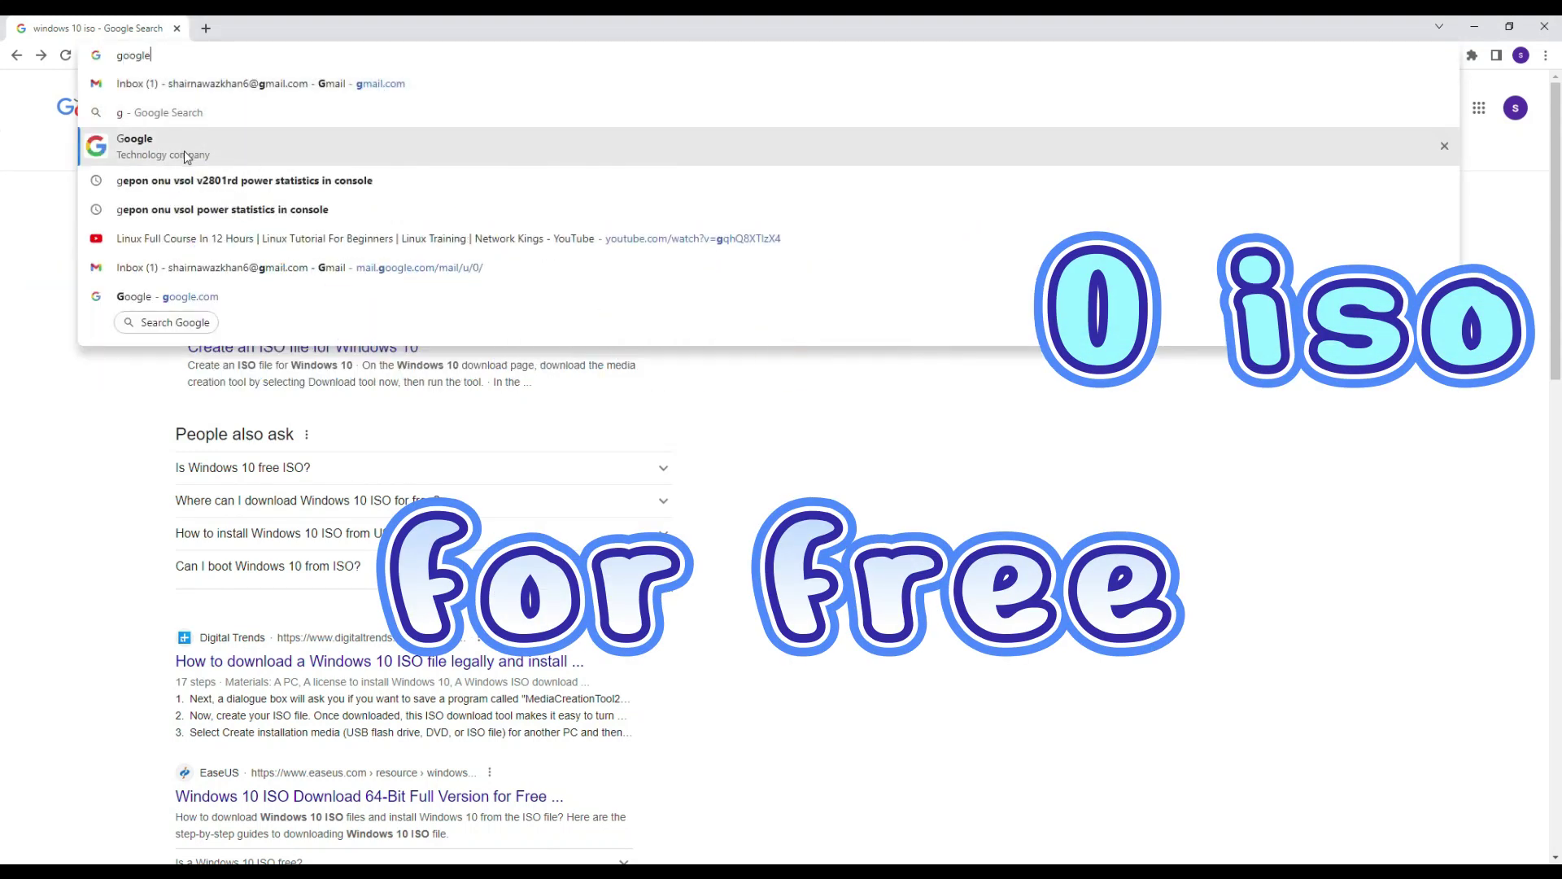
pyautogui.click(184, 150)
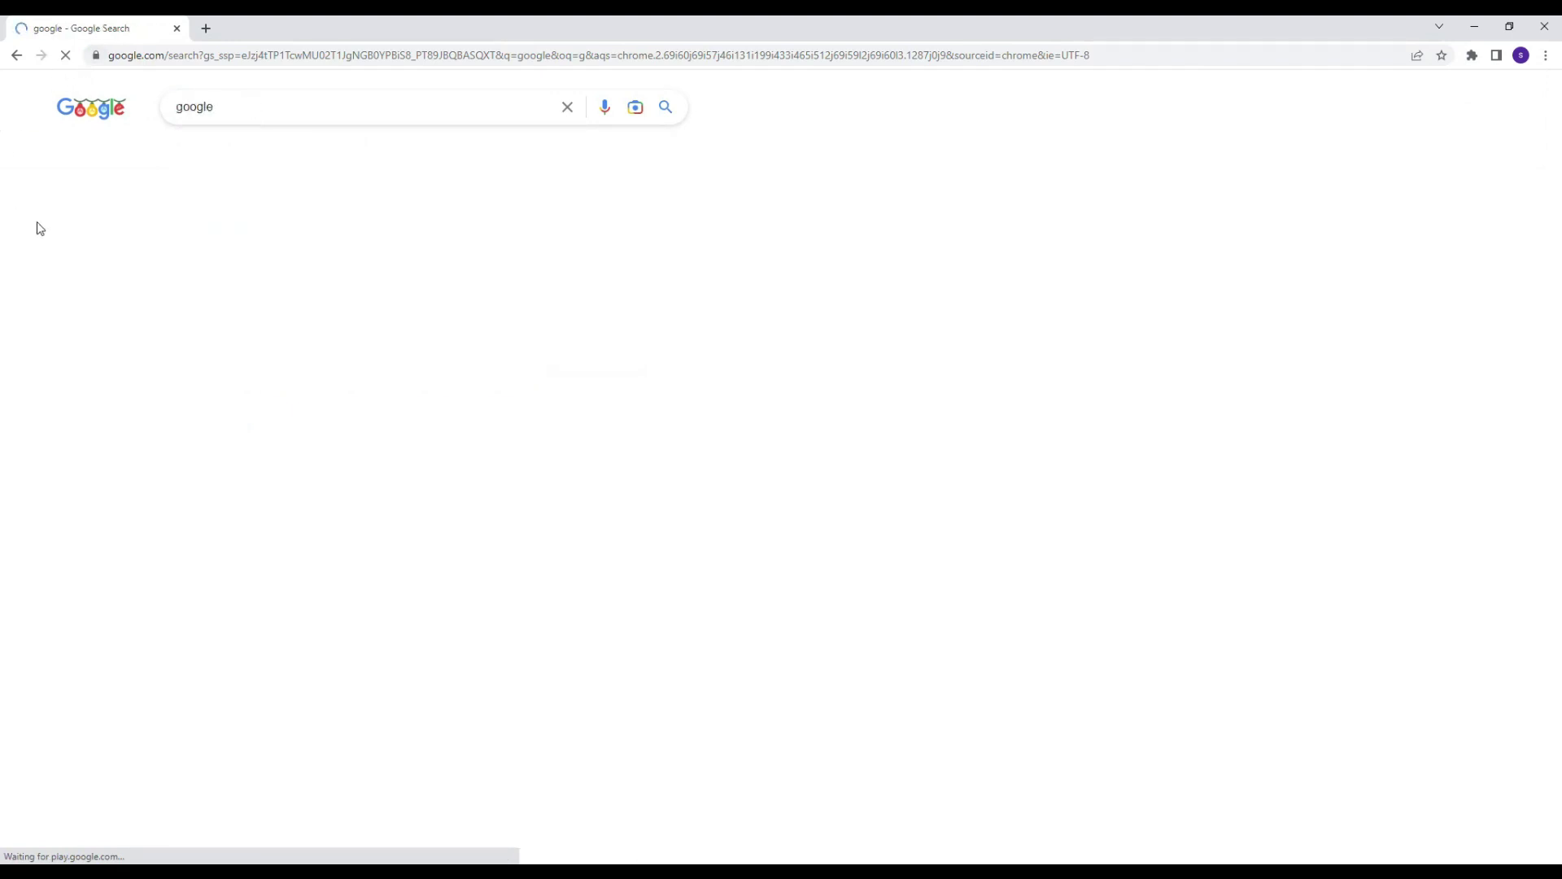
pyautogui.click(297, 113)
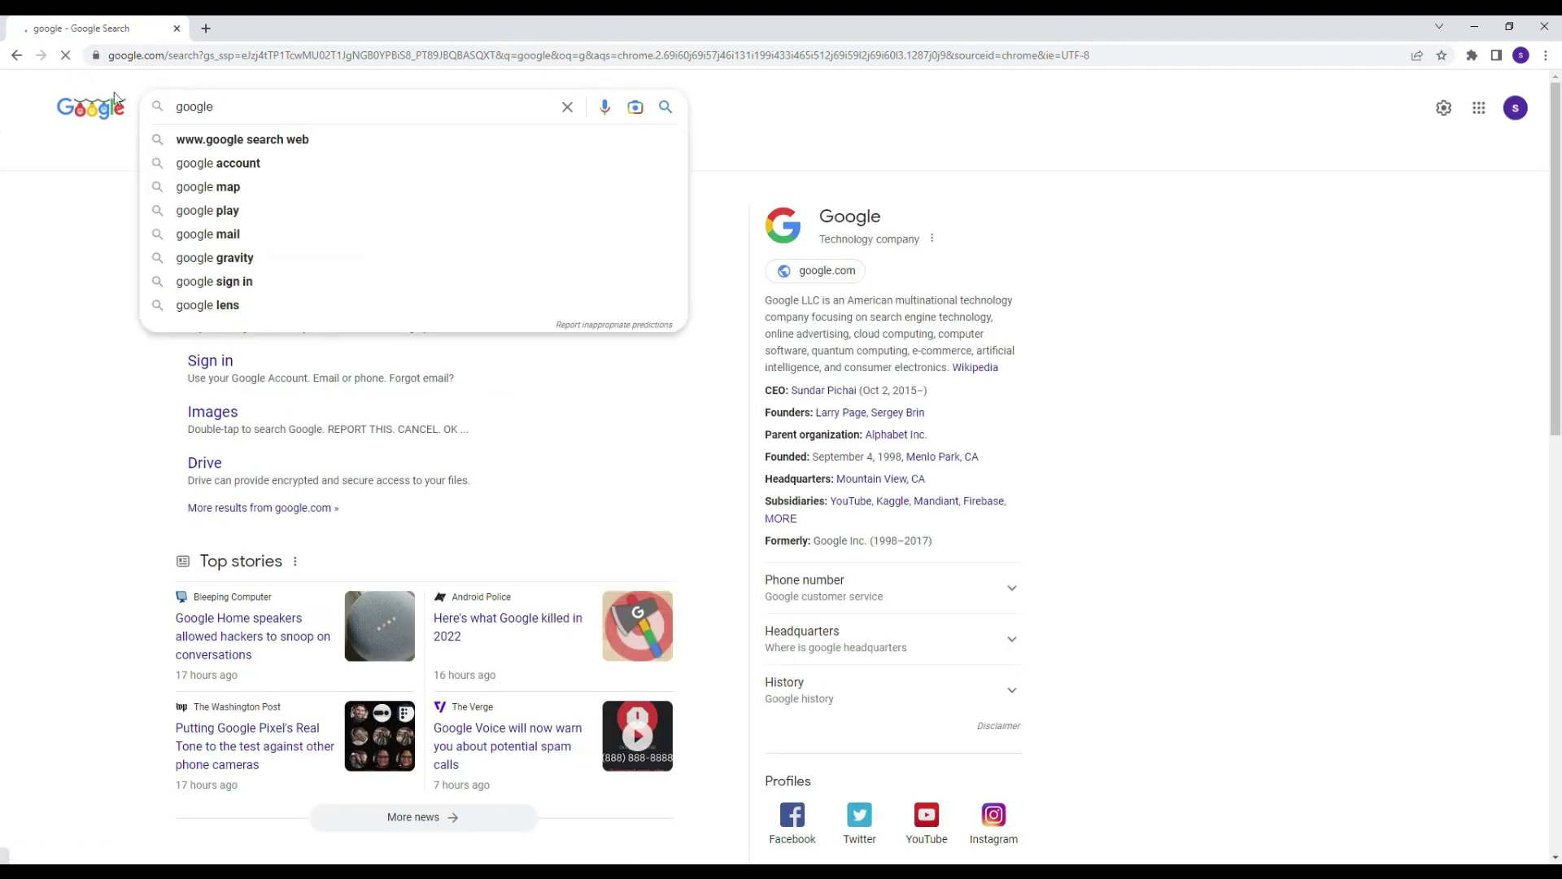
pyautogui.hotkey('ctrl', 'a')
pyautogui.write('windows 10 iso')
pyautogui.press('Return')
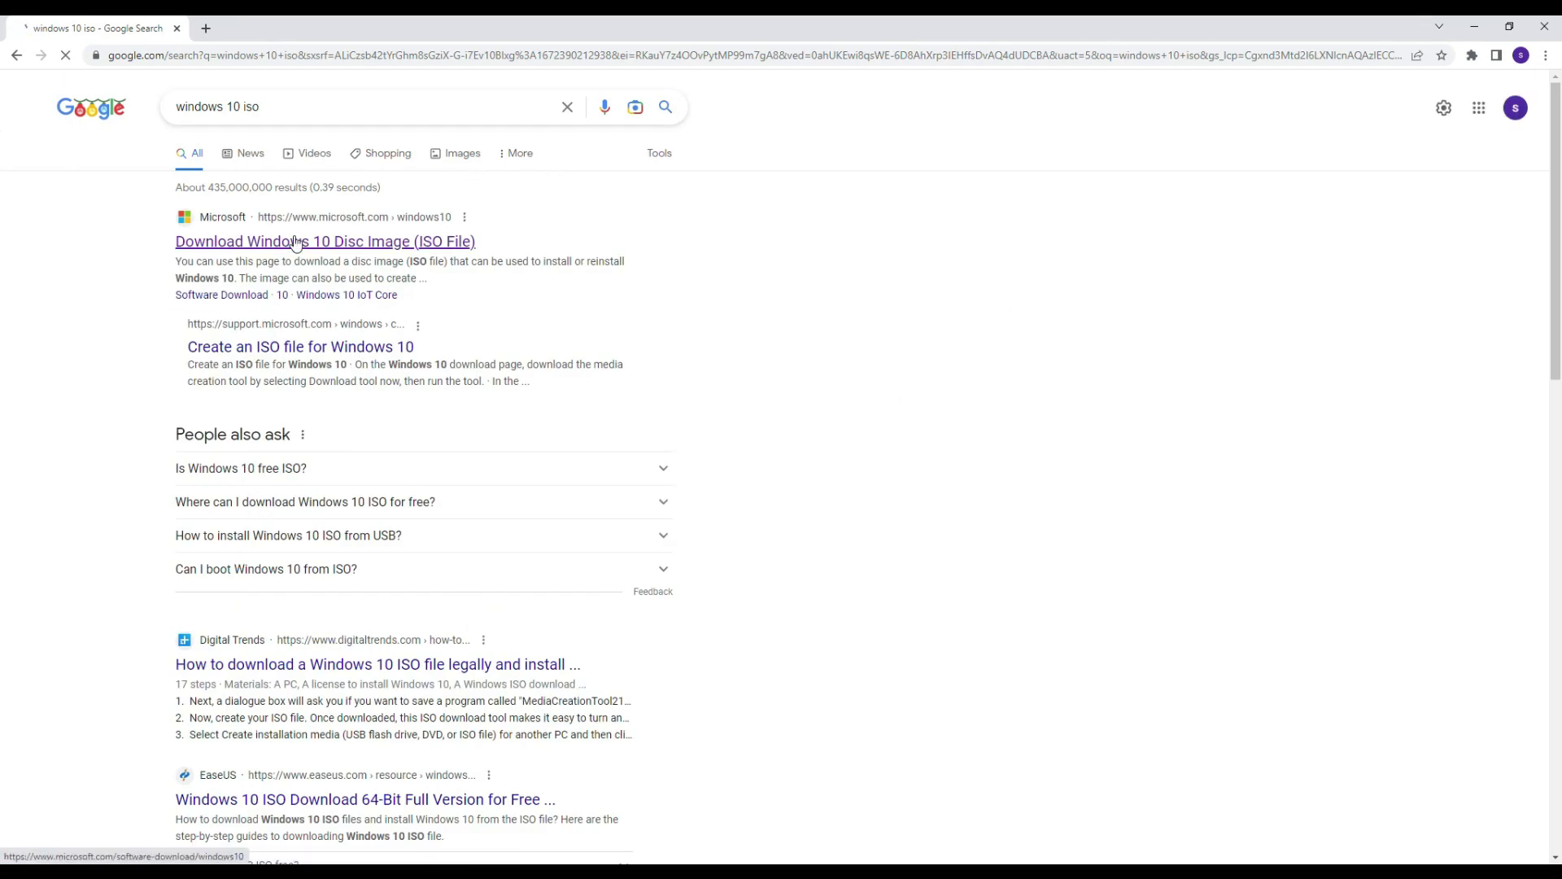
pyautogui.click(312, 259)
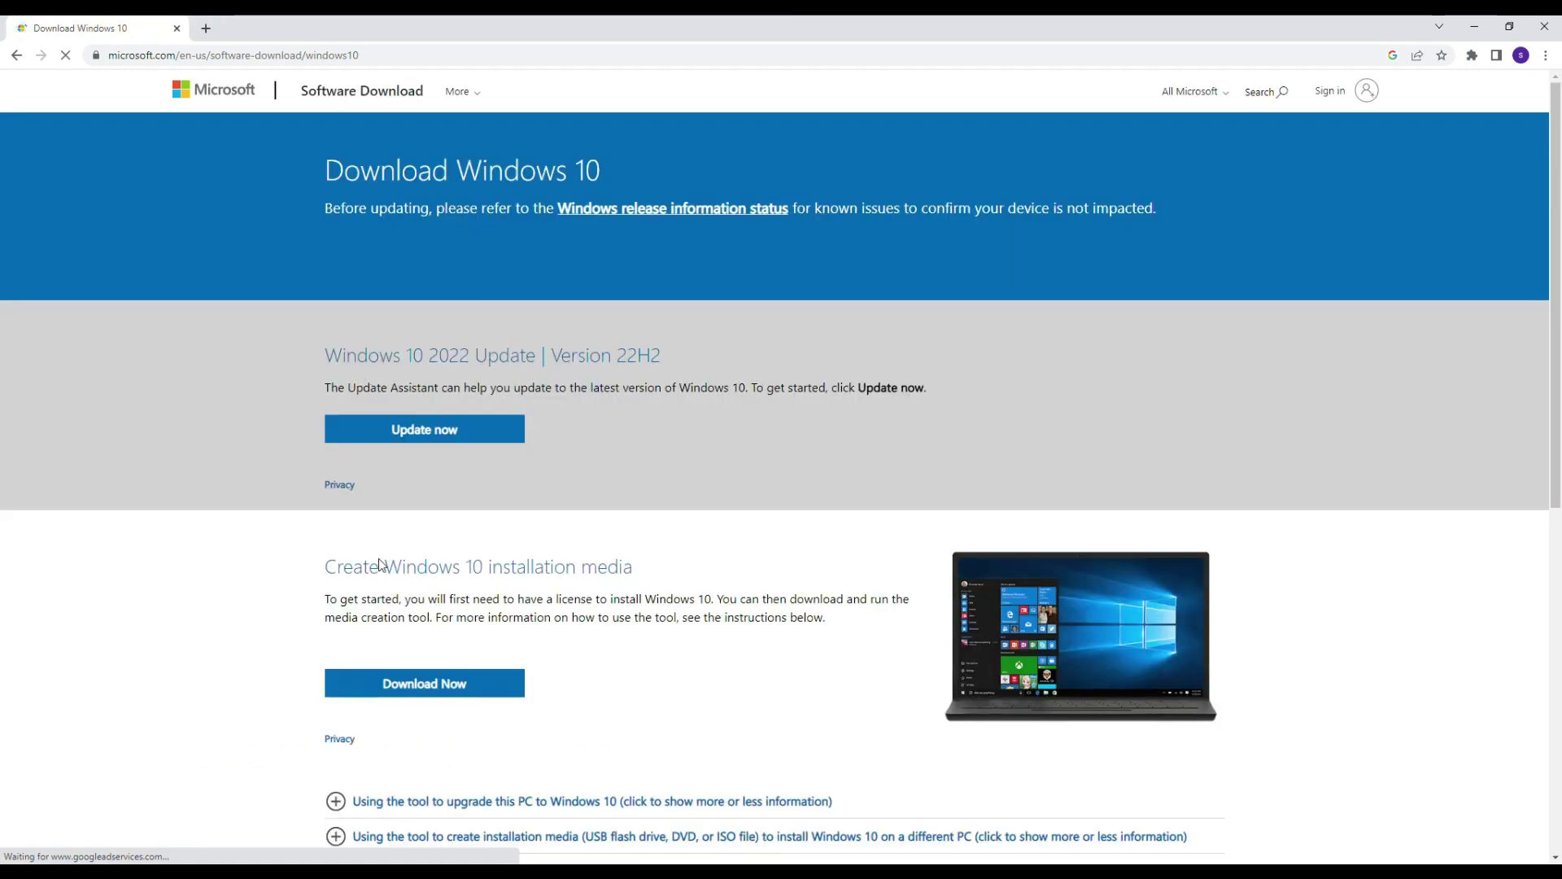
# Select the 'Create Windows 10 installation media' heading text, then the word 'media'
pyautogui.moveTo(482, 582); pyautogui.dragTo(321, 565)
pyautogui.click(652, 586)
pyautogui.doubleClick(606, 567)
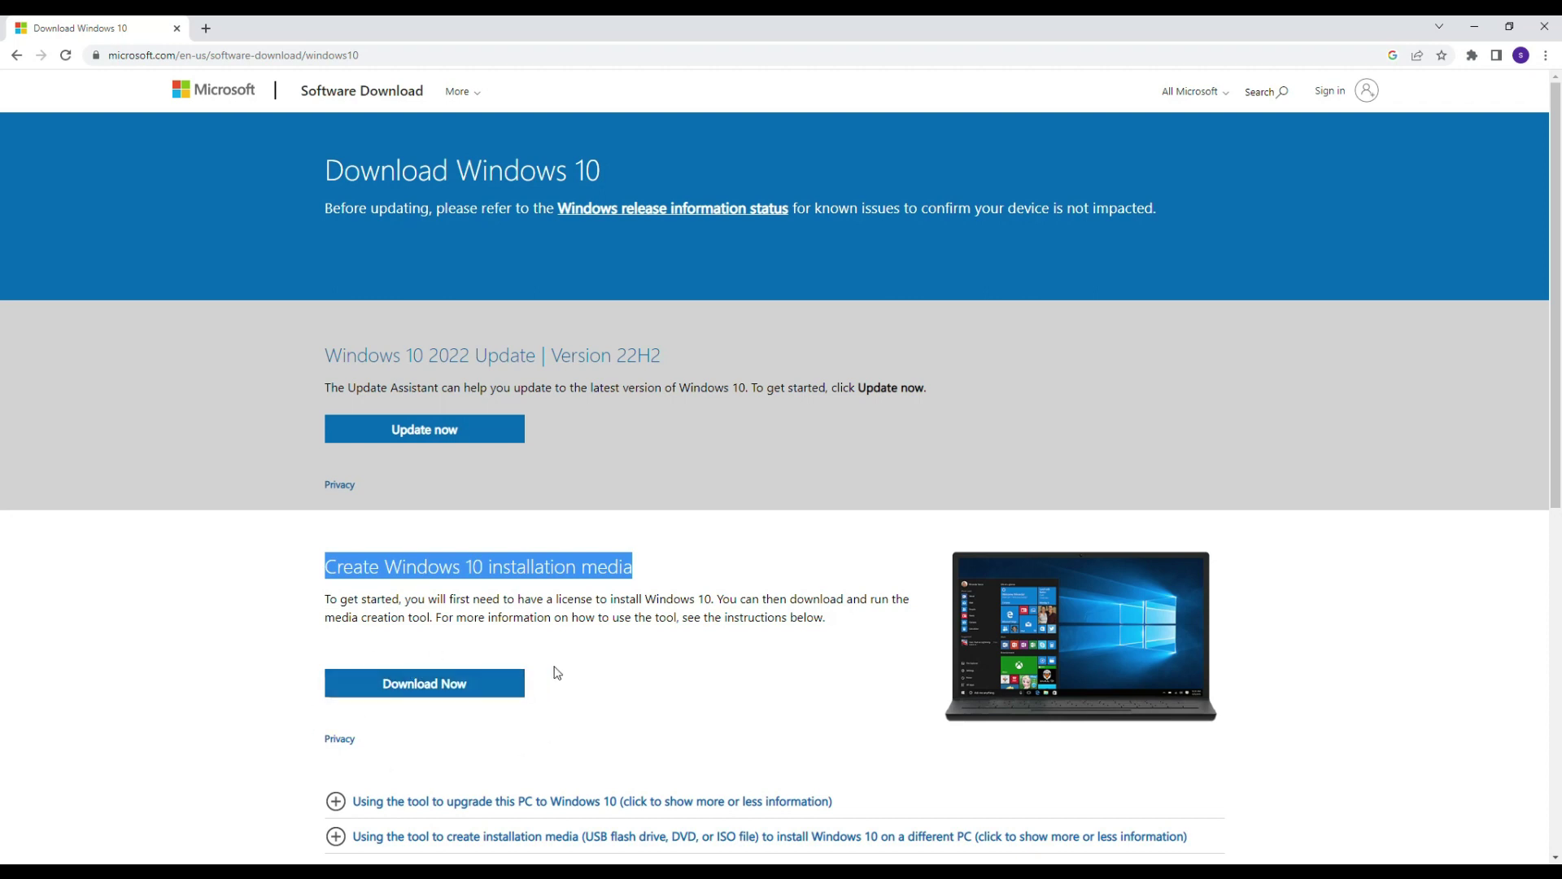
# Download MediaCreationTool22H2.exe, overwriting the existing copy, and run it when complete
pyautogui.click(422, 687)
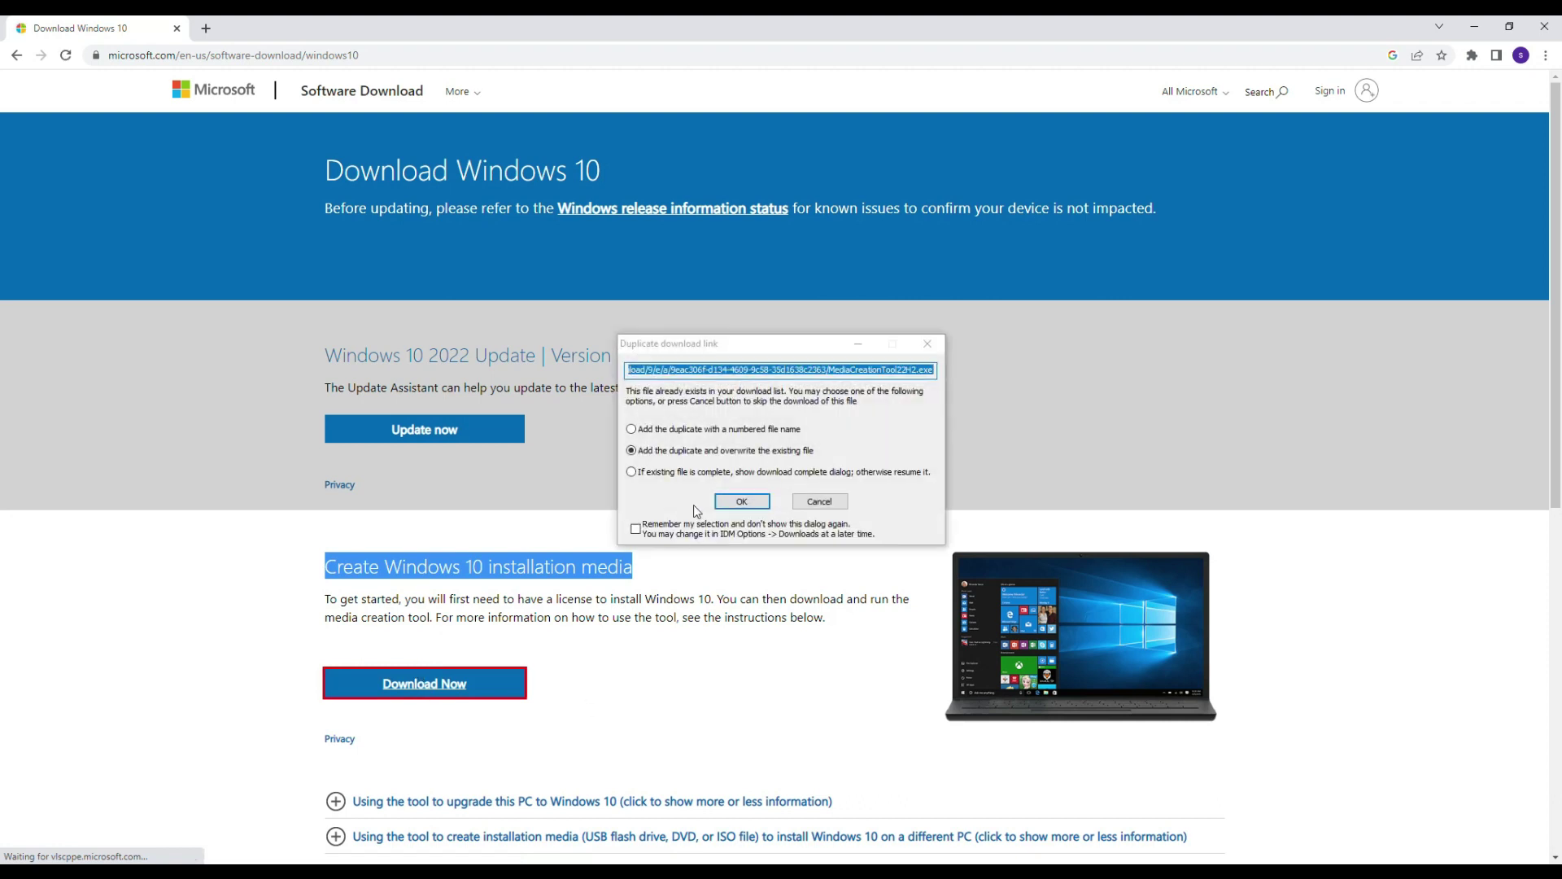
pyautogui.click(765, 506)
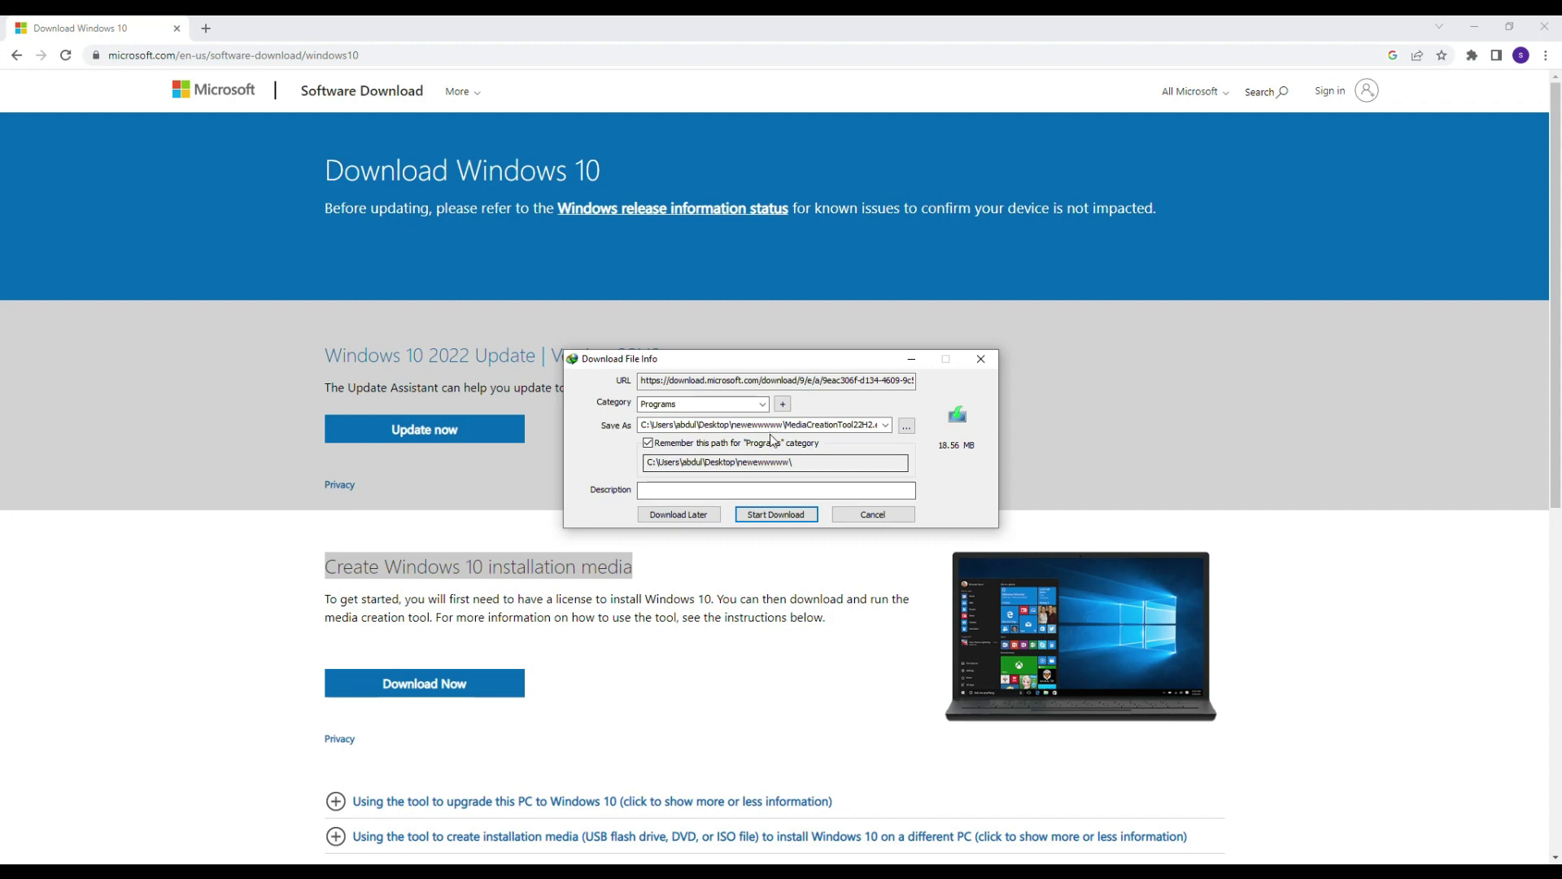
pyautogui.click(805, 519)
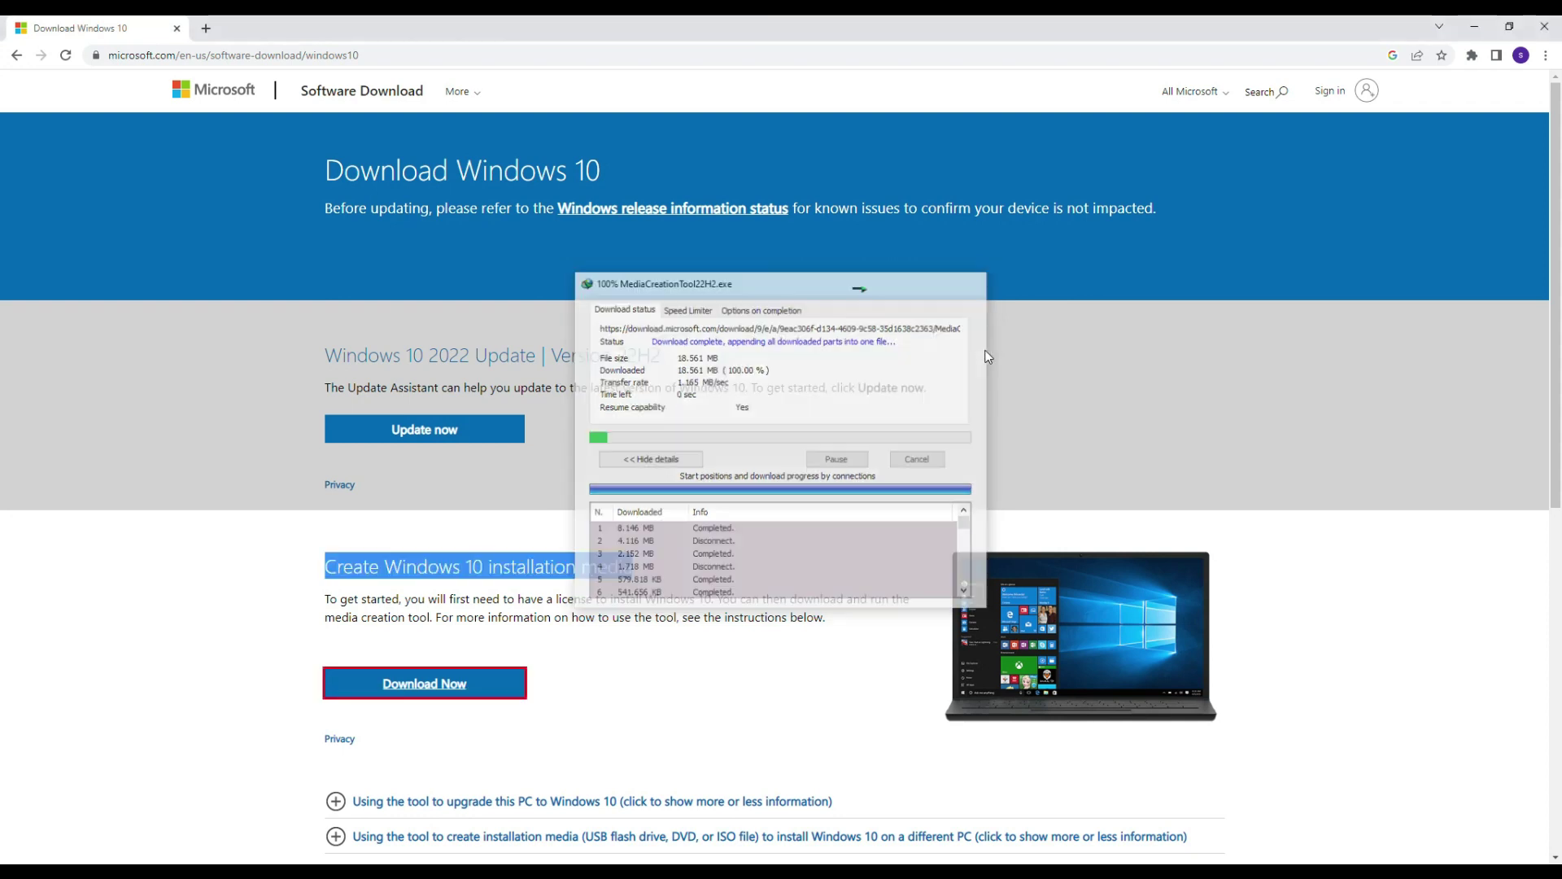
pyautogui.click(675, 496)
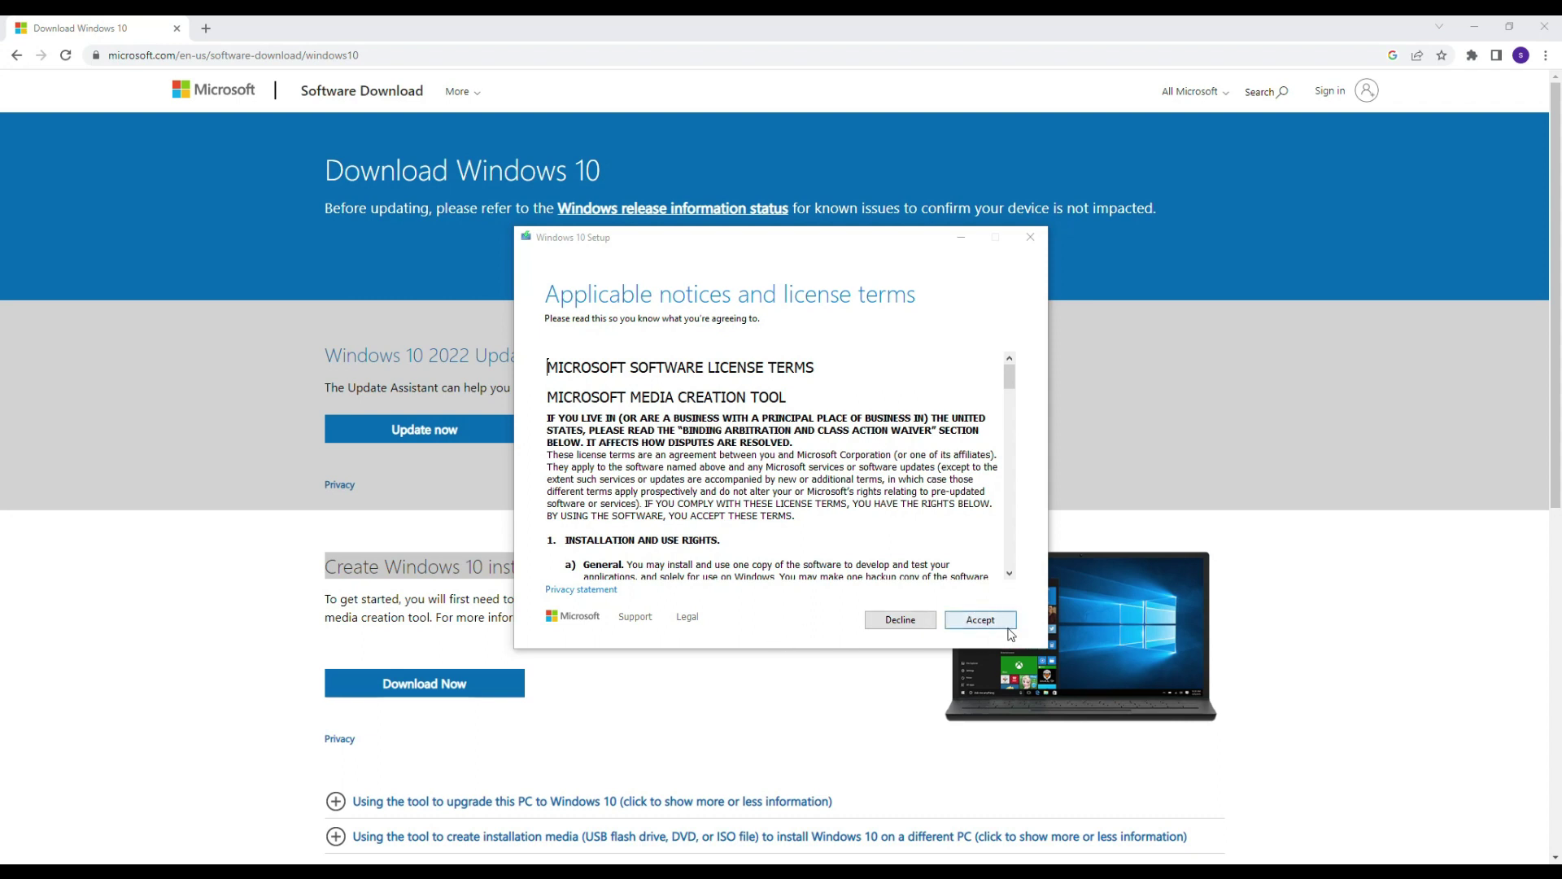
# Accept the license terms and pick 'Create installation media for another PC'
pyautogui.click(981, 621)
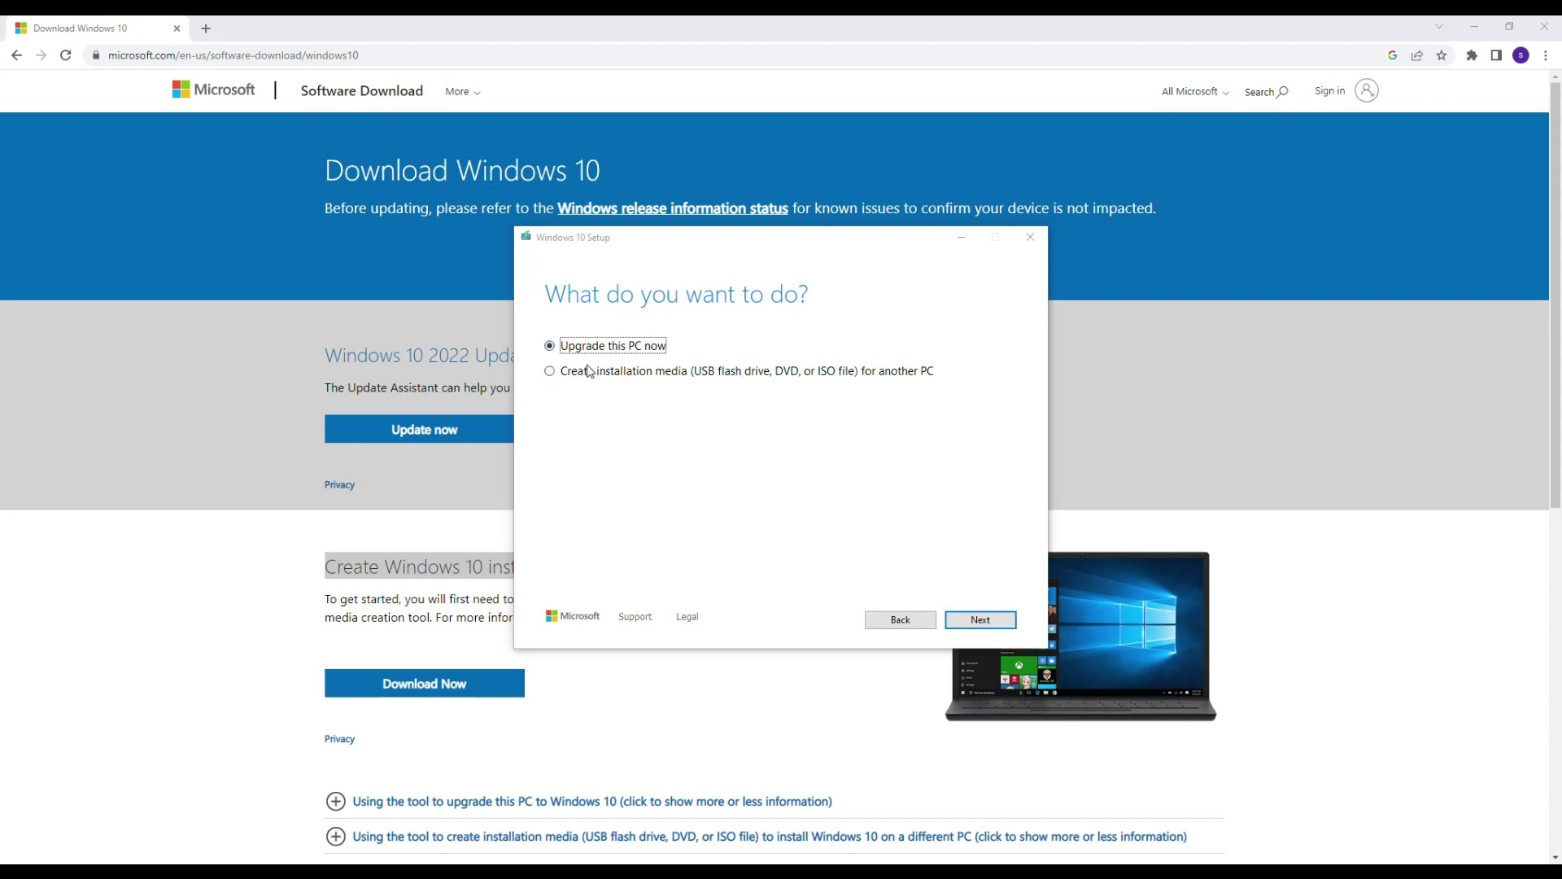
pyautogui.click(551, 374)
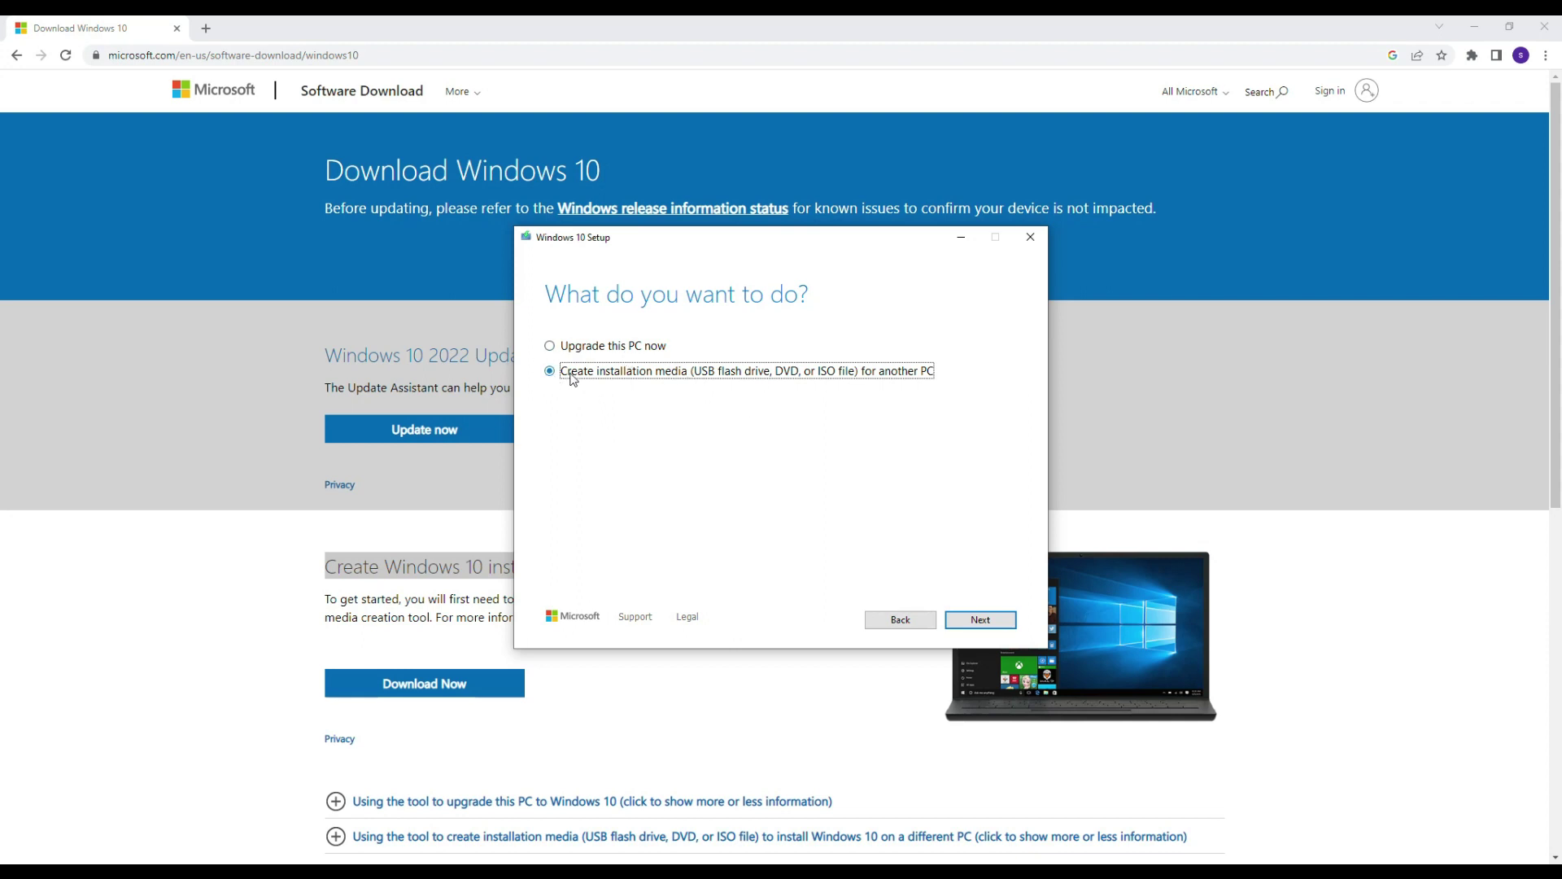
# Unlock the recommended options and try the architecture choices 32-bit, 64-bit and Both
pyautogui.click(981, 620)
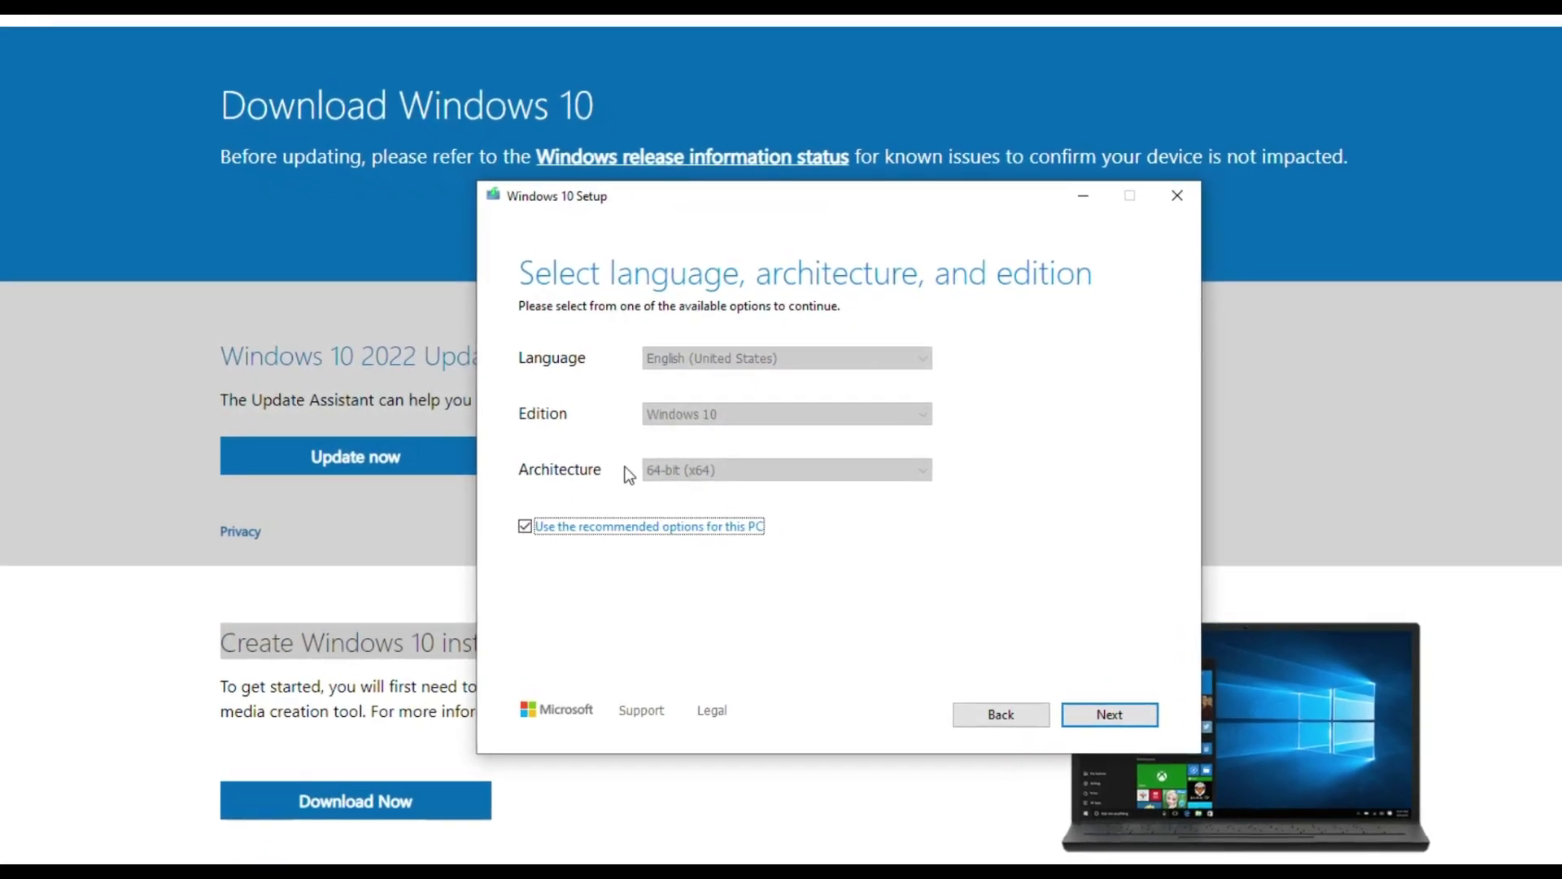
pyautogui.click(519, 526)
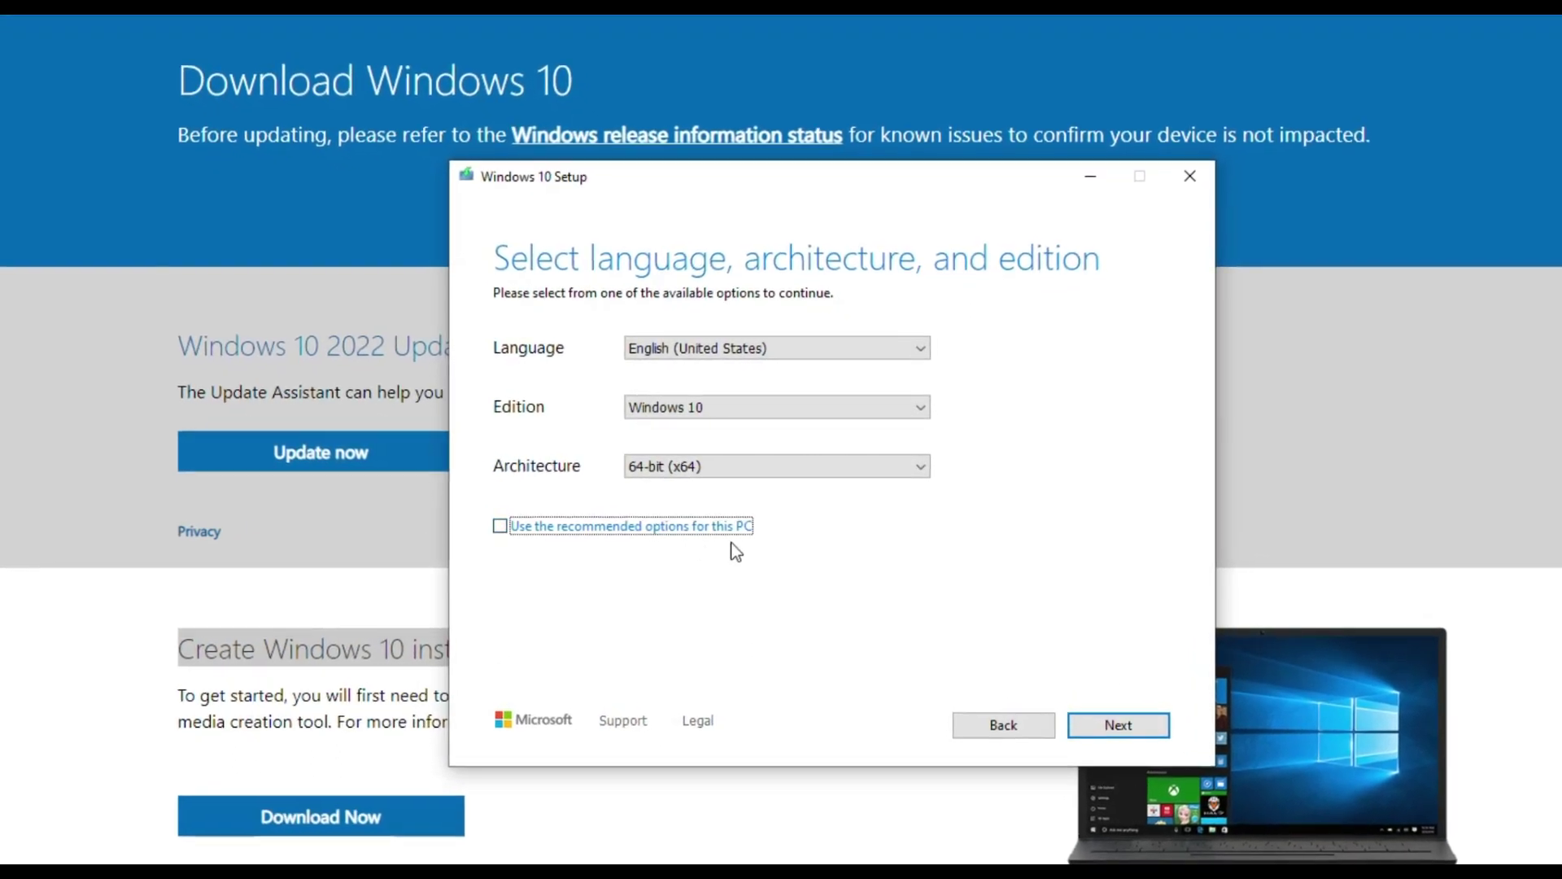
pyautogui.click(754, 468)
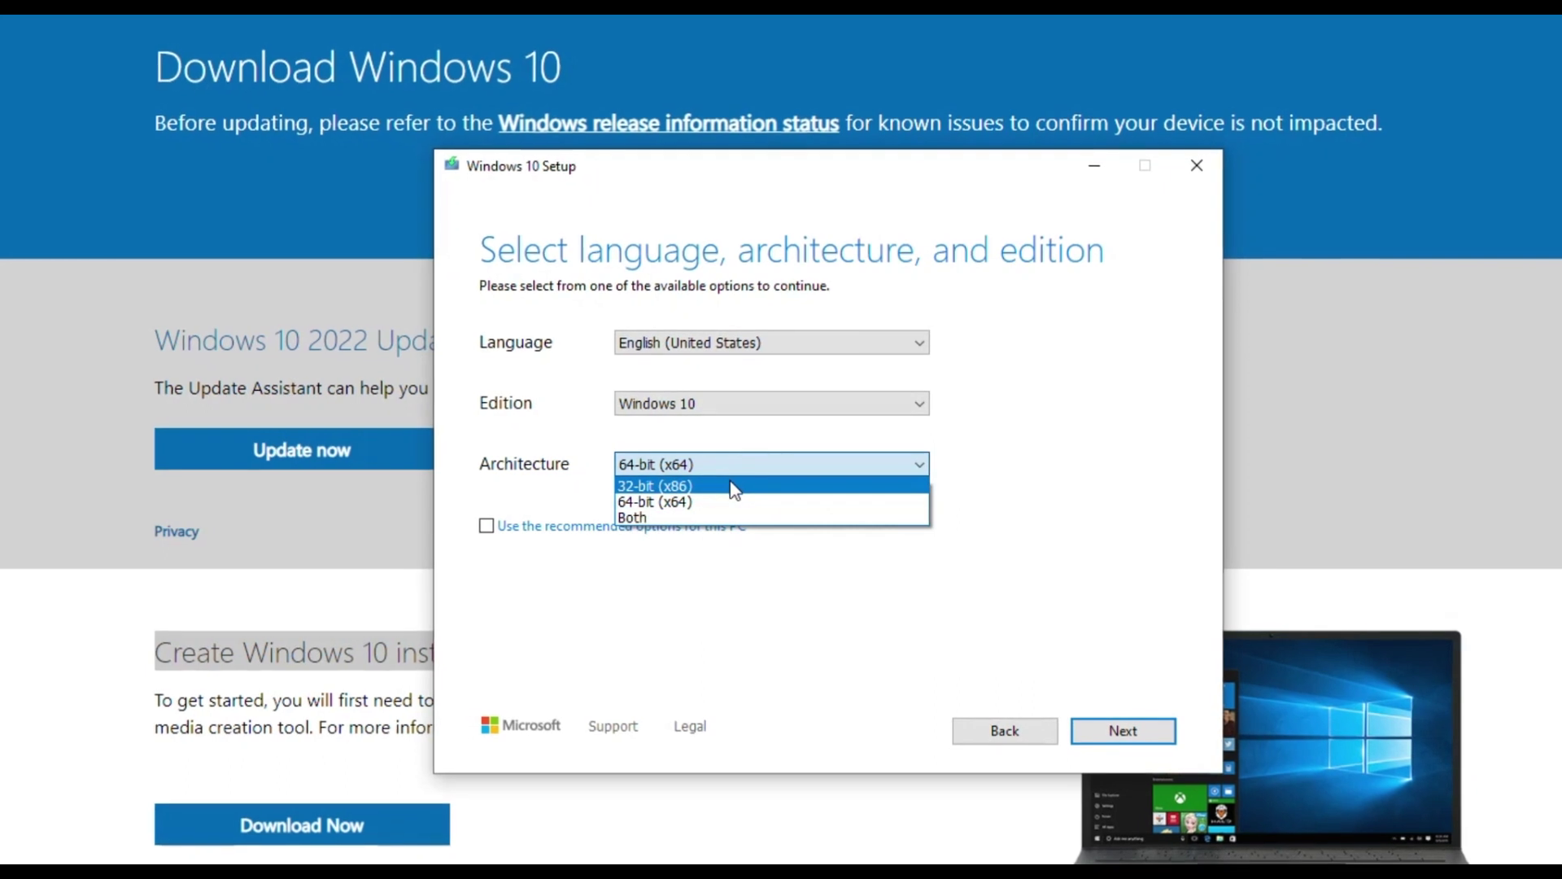
pyautogui.click(735, 485)
pyautogui.click(733, 468)
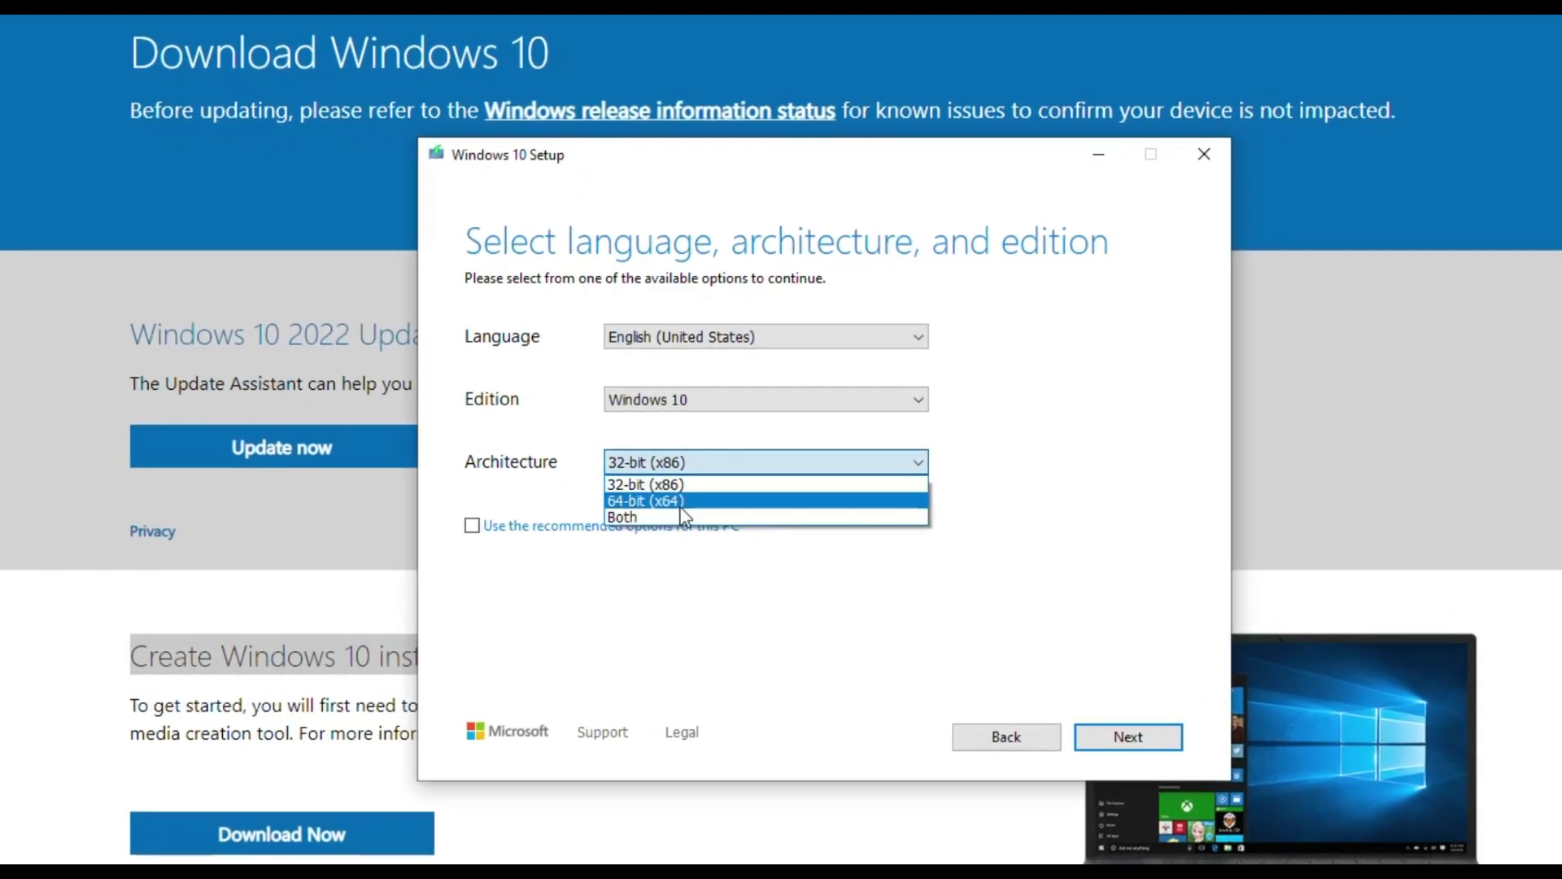
pyautogui.click(683, 501)
pyautogui.click(717, 469)
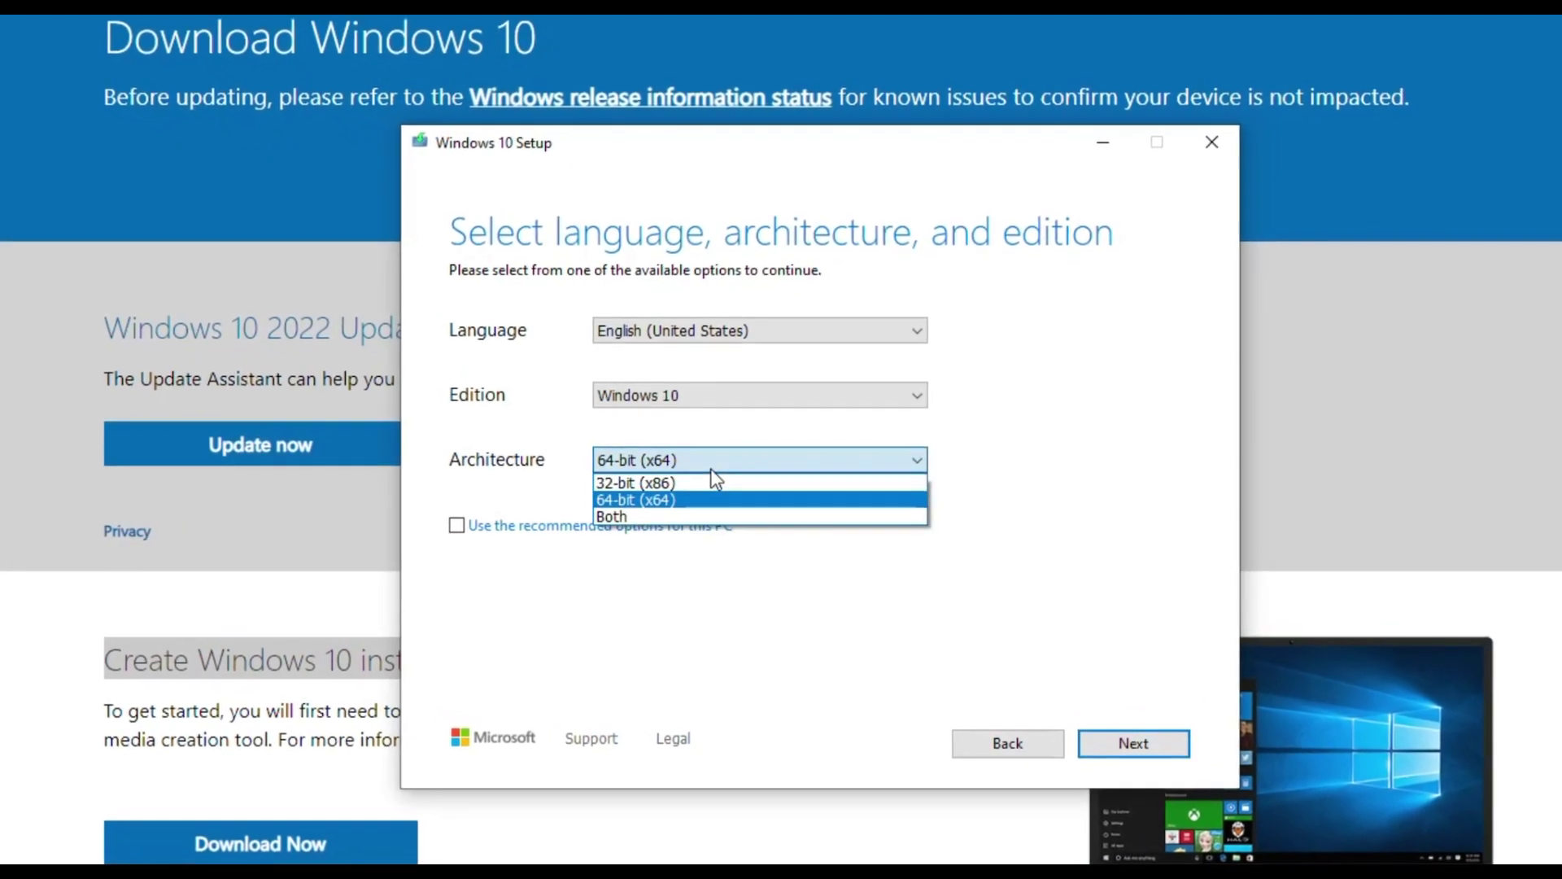
pyautogui.click(663, 516)
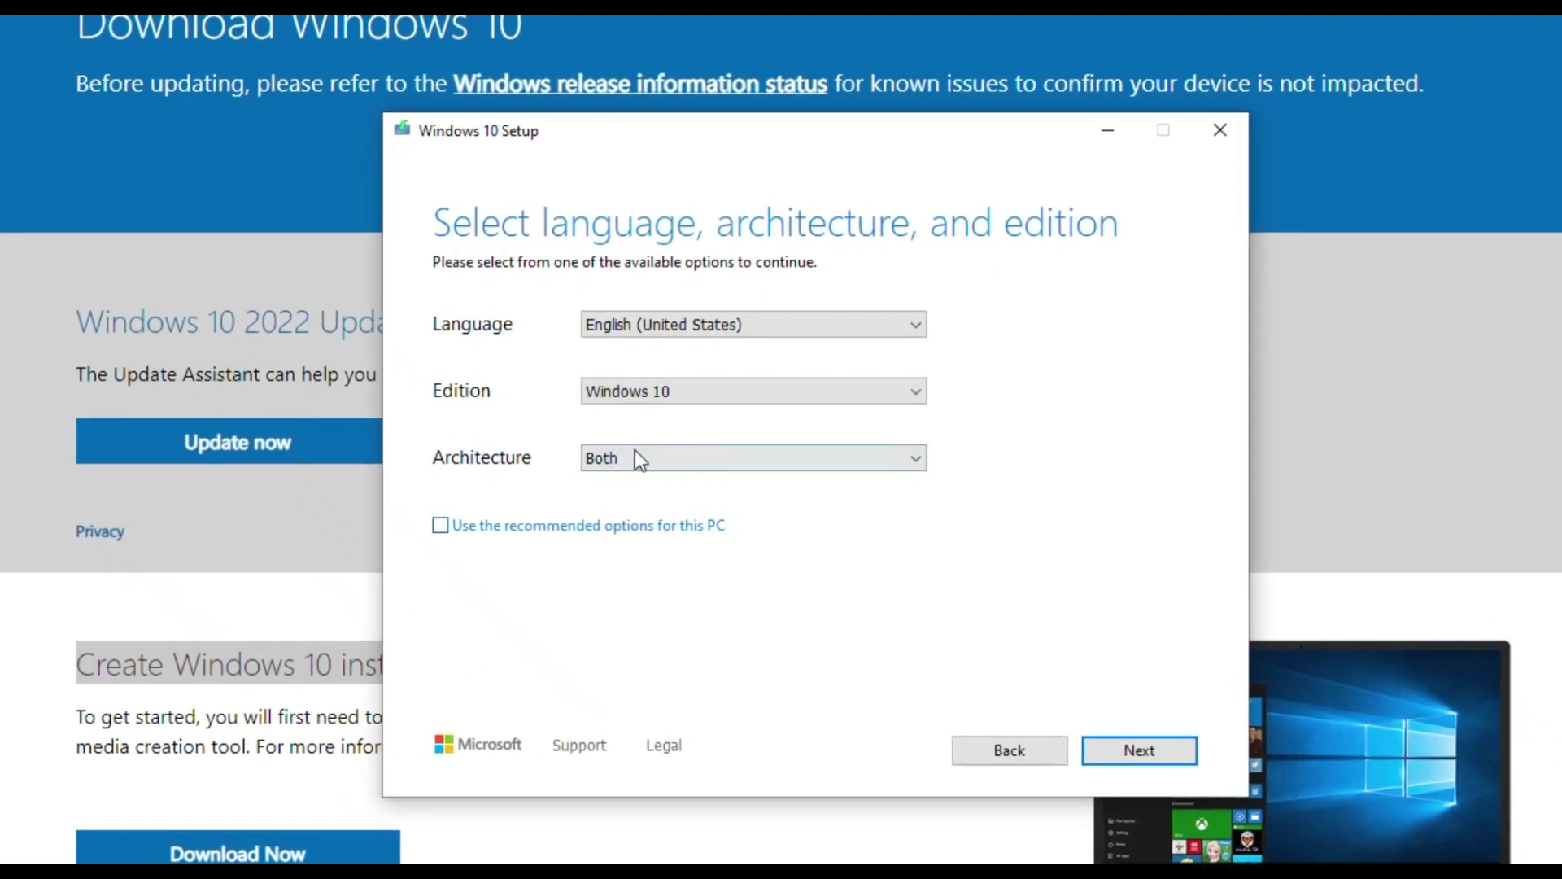
# Keep English (United States) and Windows 10, and set the architecture to 64-bit (x64)
pyautogui.click(701, 389)
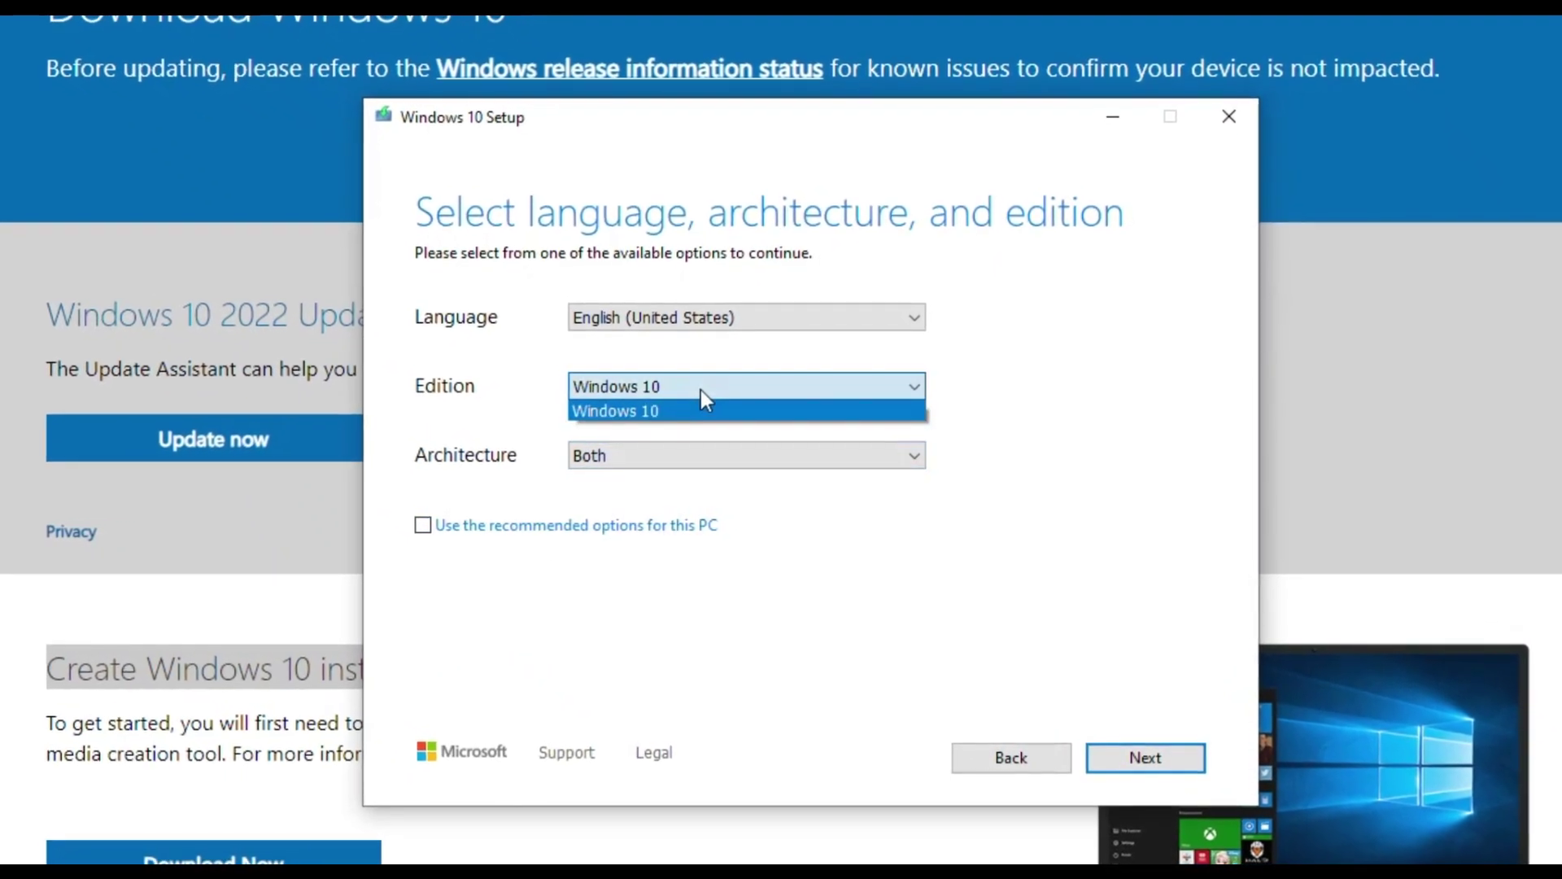
pyautogui.click(698, 388)
pyautogui.click(726, 312)
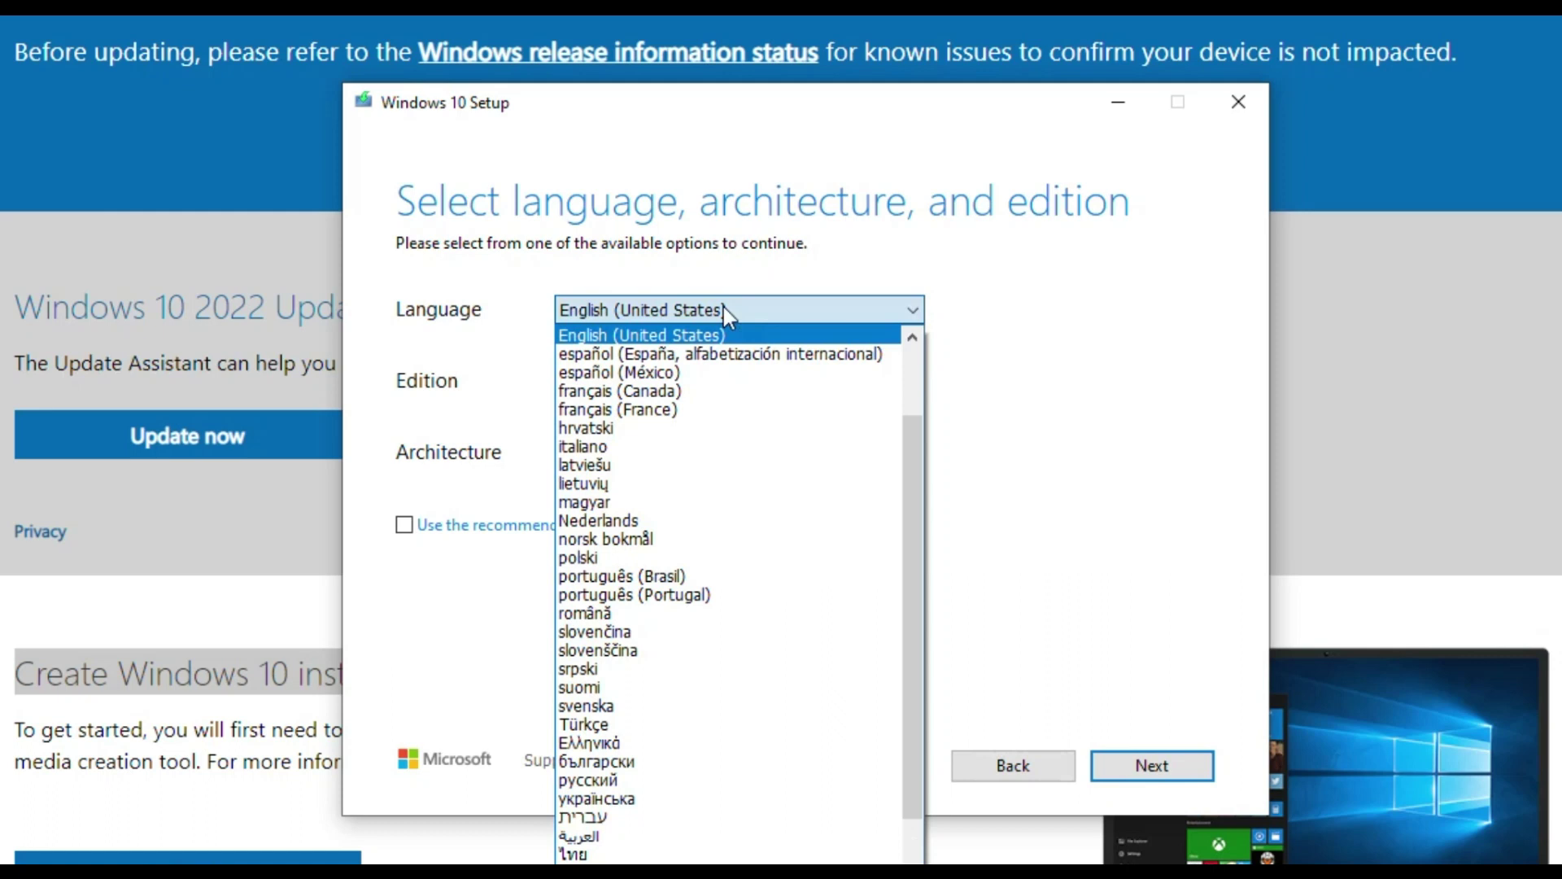
pyautogui.click(725, 313)
pyautogui.click(668, 379)
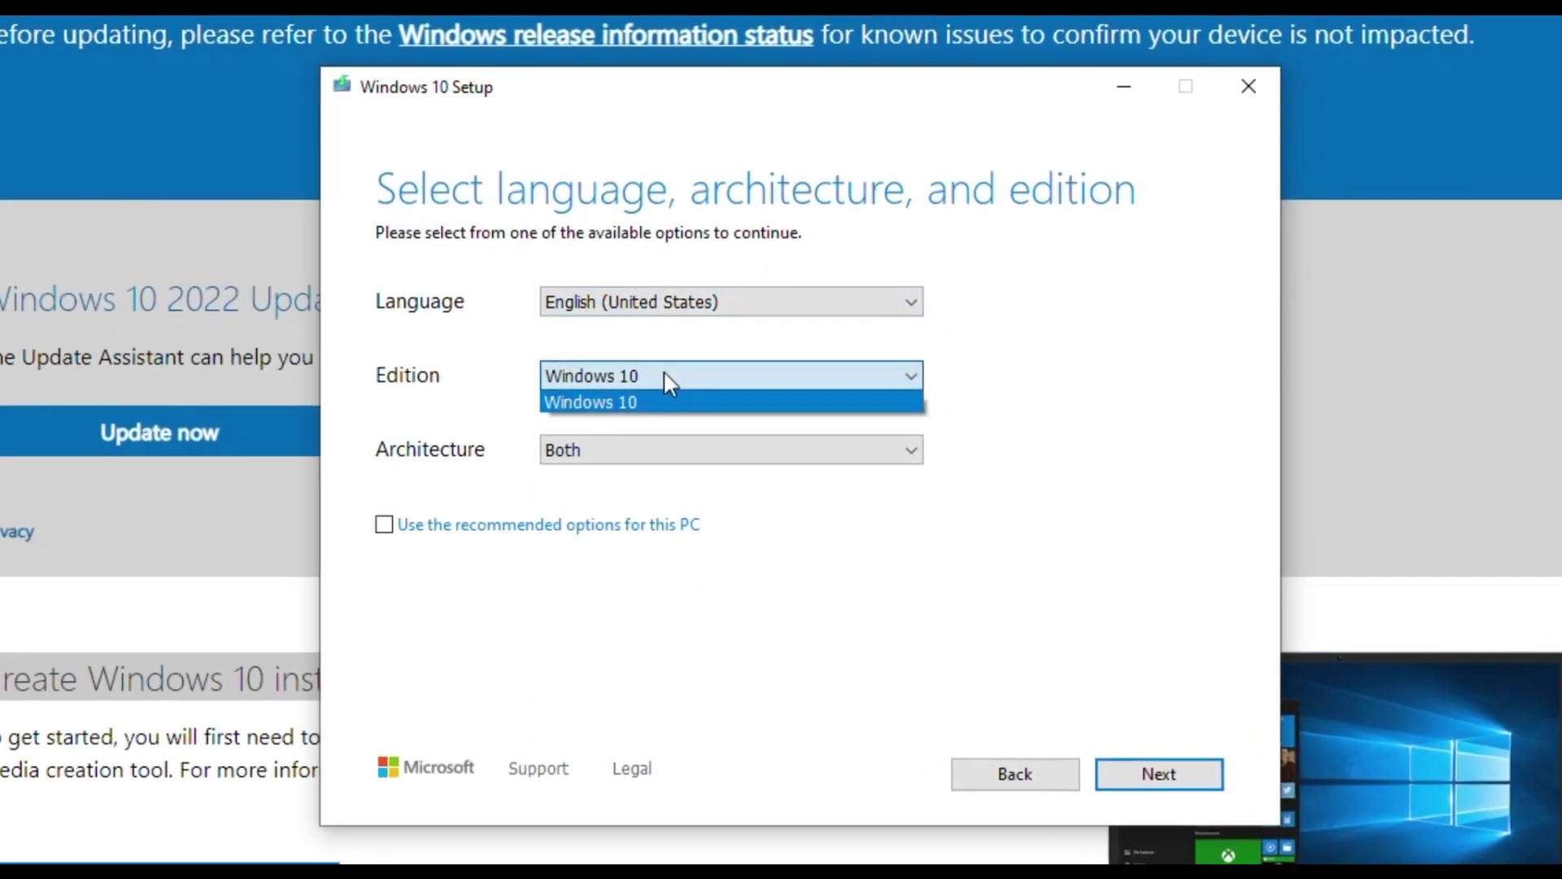
pyautogui.click(664, 381)
pyautogui.click(634, 444)
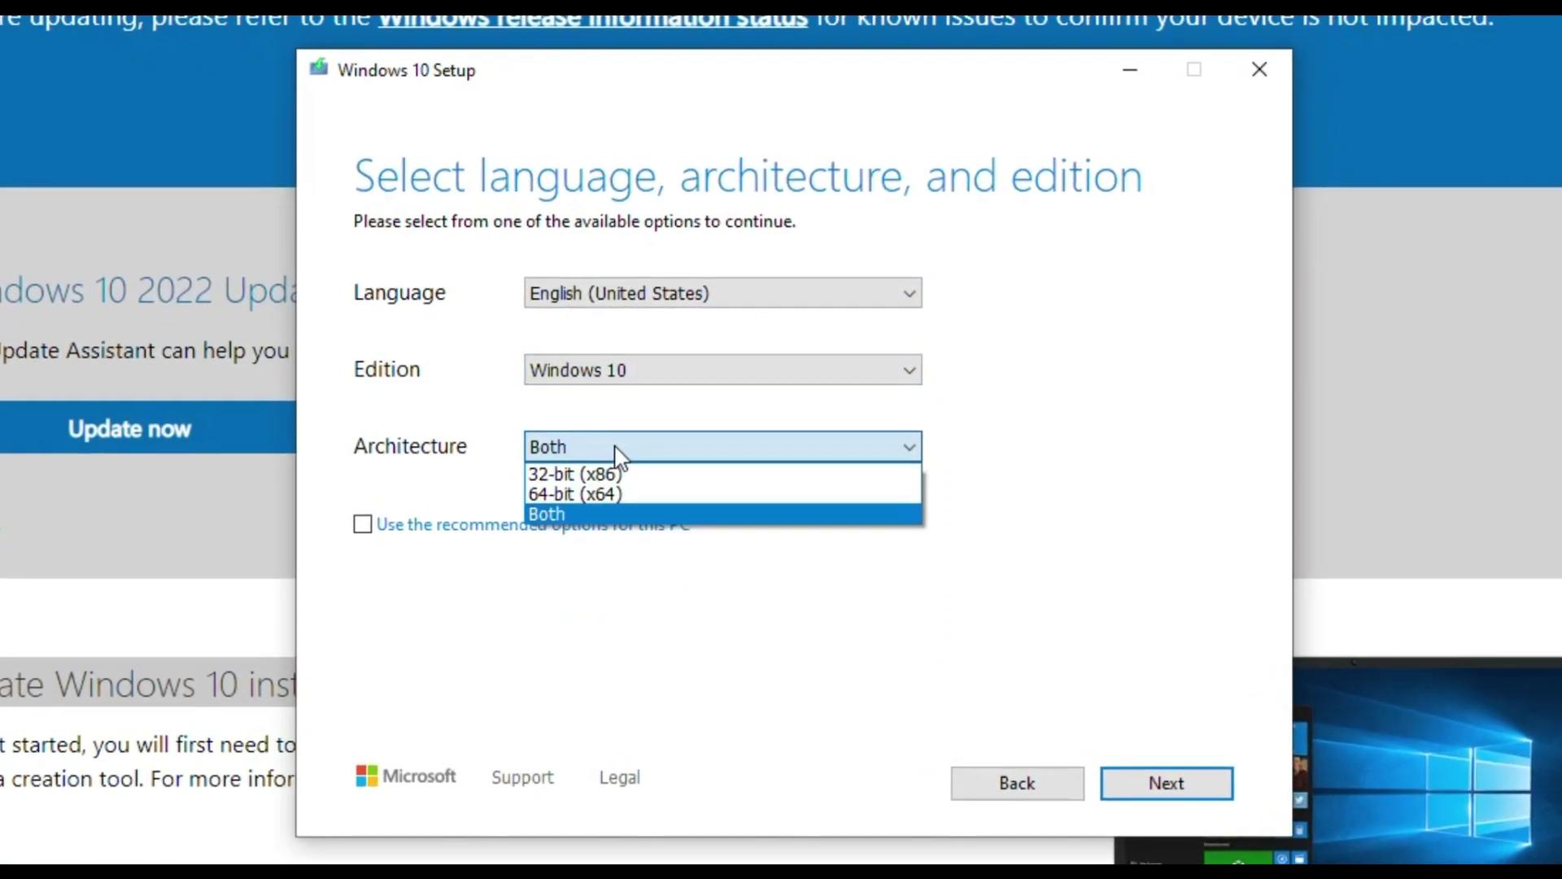
pyautogui.click(604, 490)
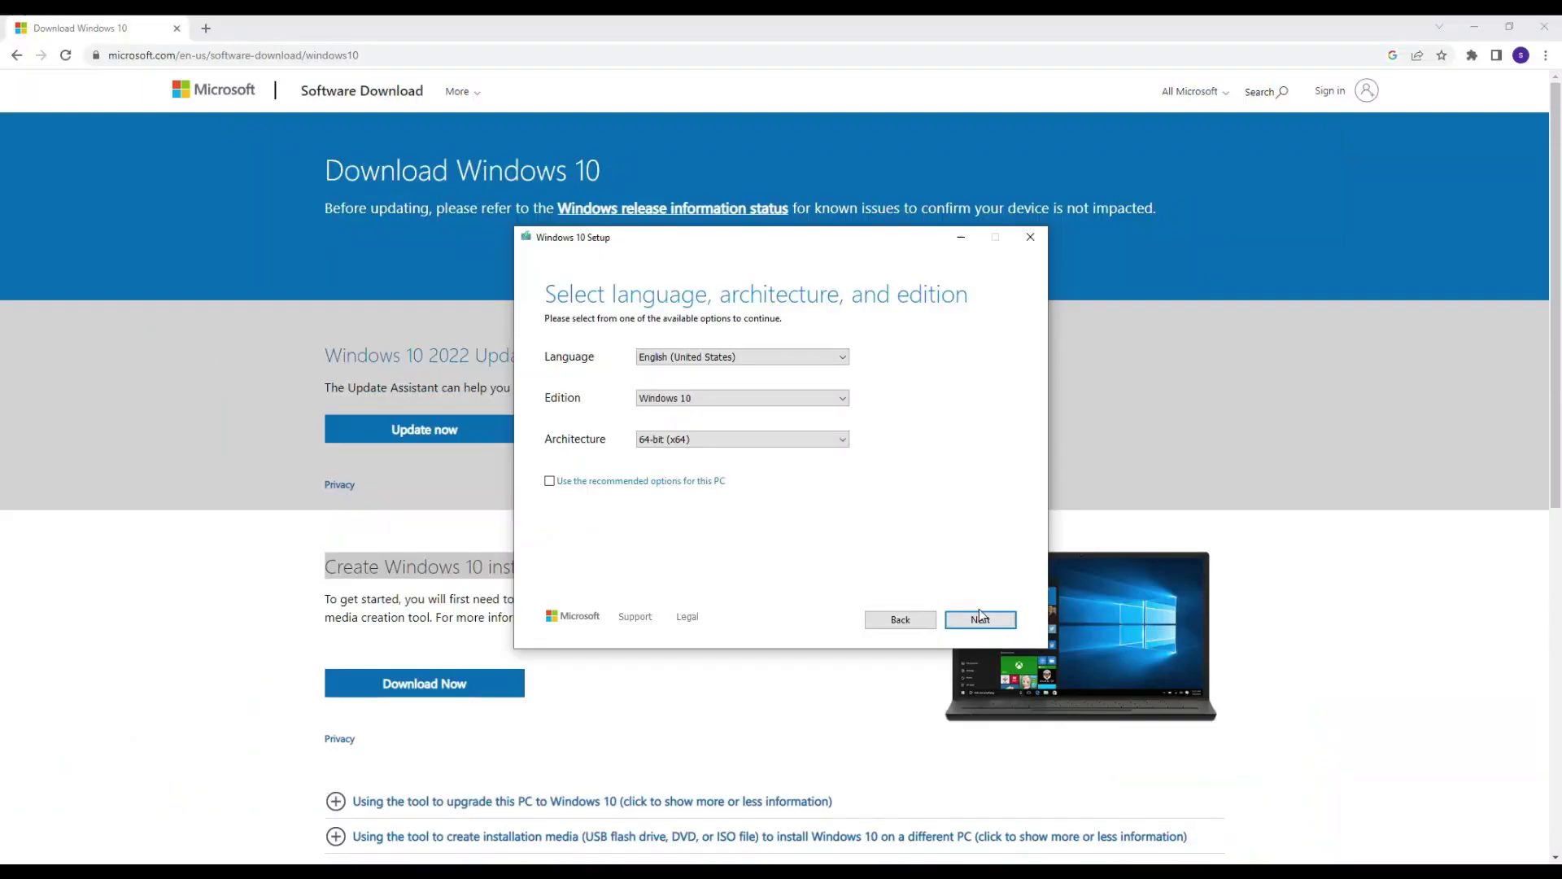
# Choose ISO file as the media and save it as Windows on the linux (E:) drive
pyautogui.click(988, 620)
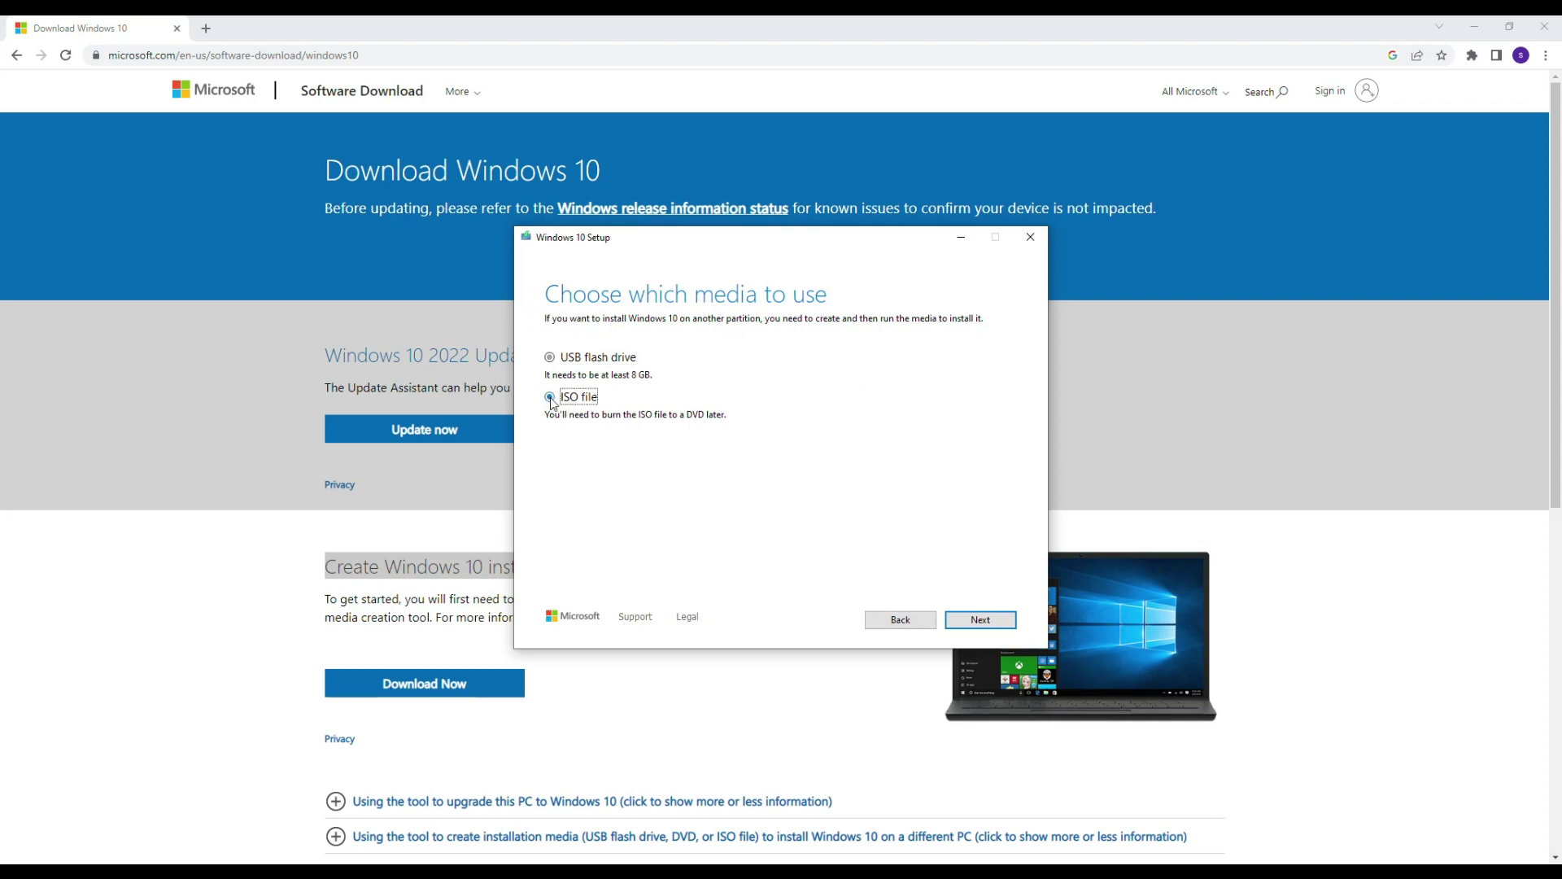
pyautogui.click(1006, 621)
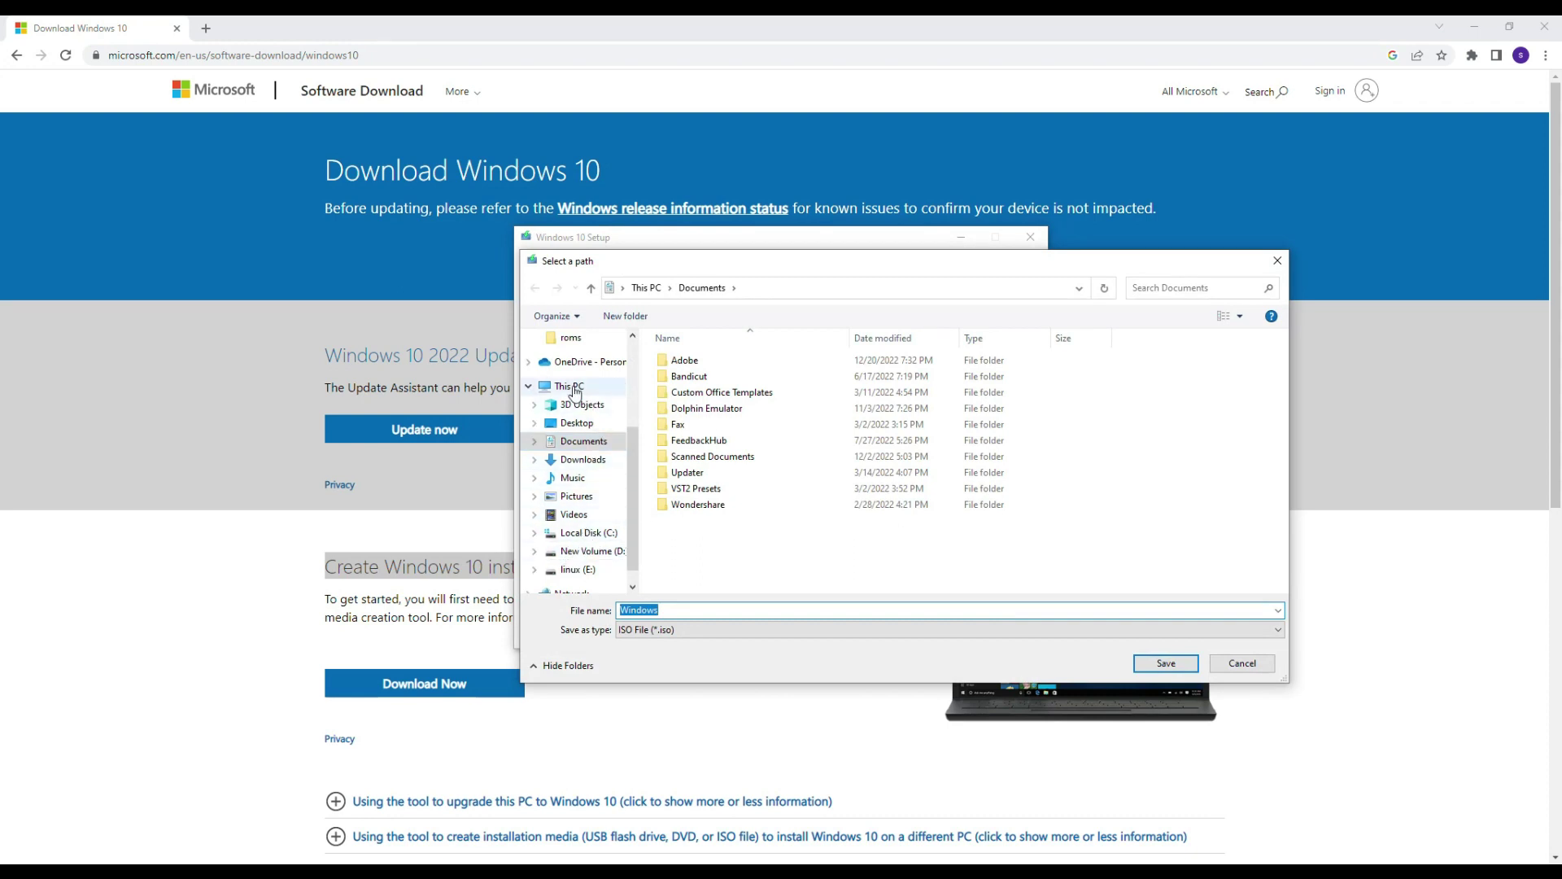
pyautogui.click(572, 388)
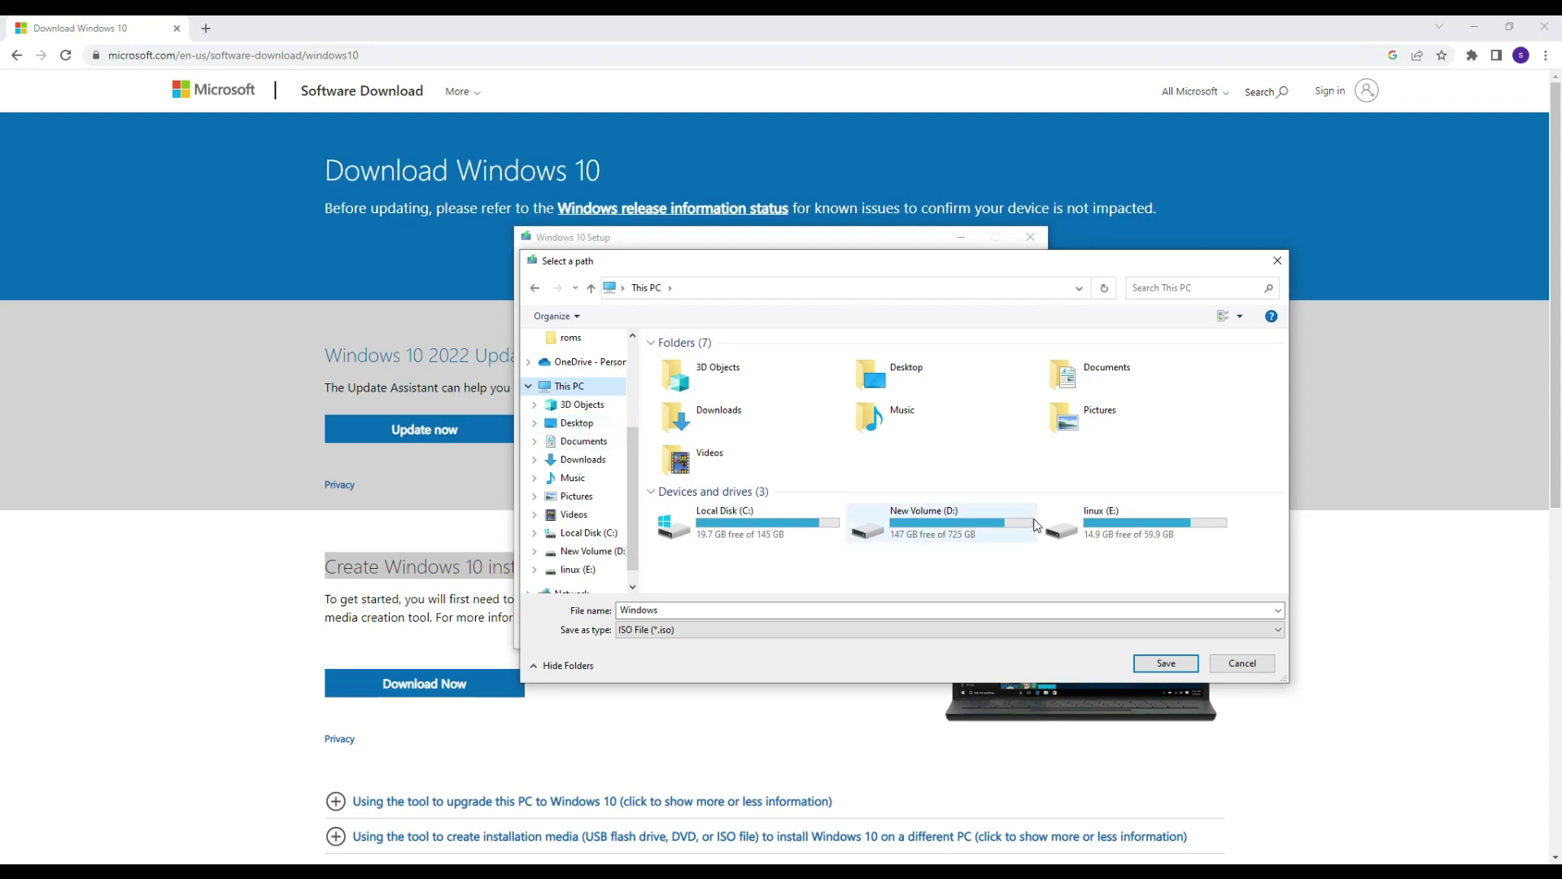
pyautogui.click(1095, 529)
pyautogui.click(1165, 661)
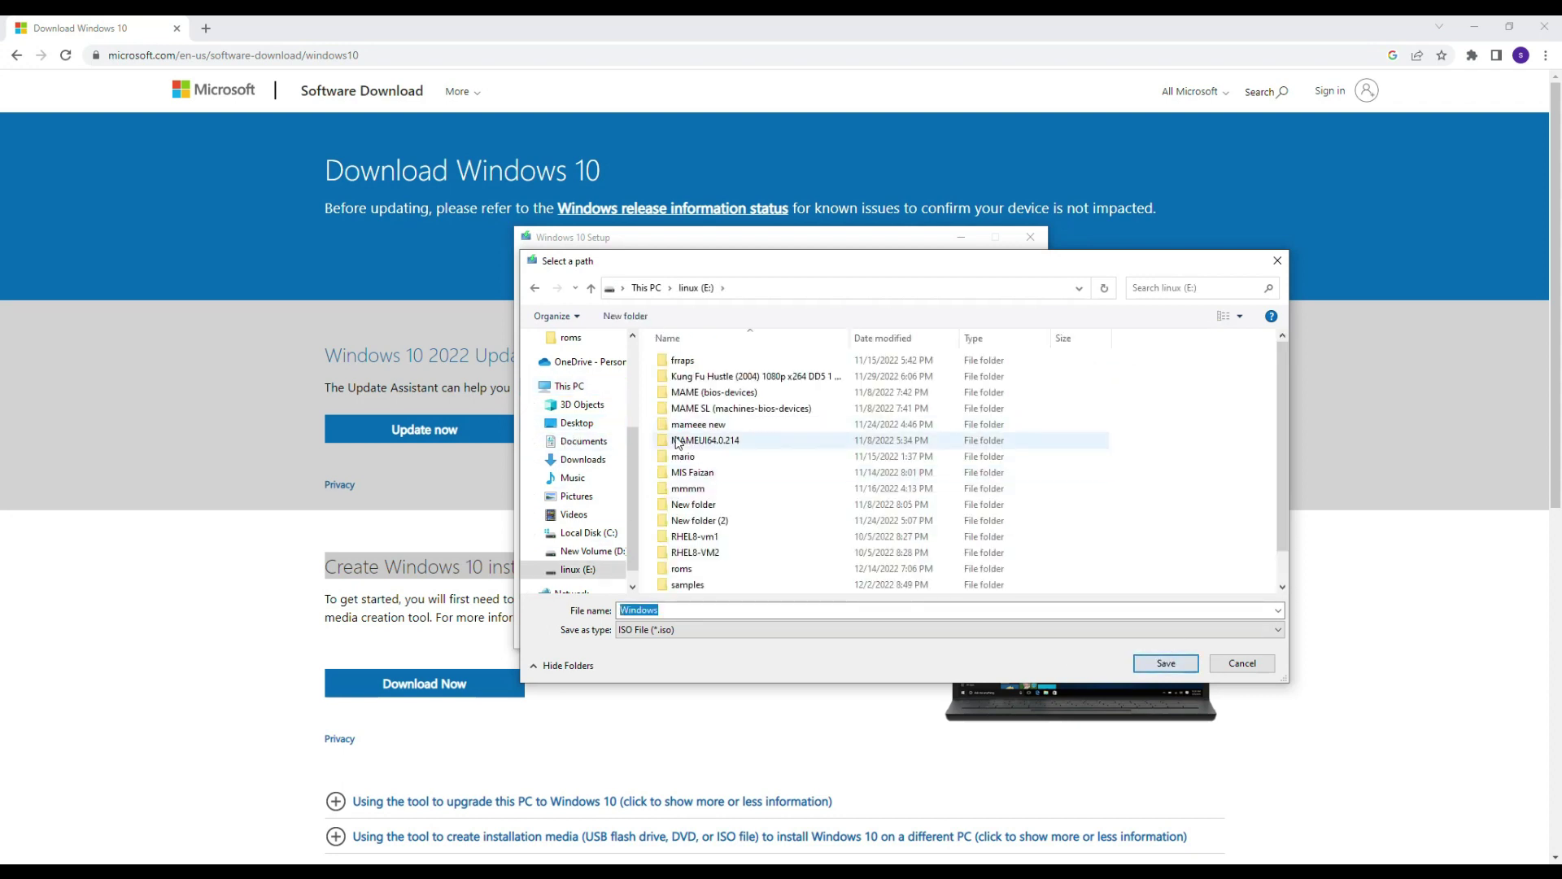
pyautogui.click(1136, 664)
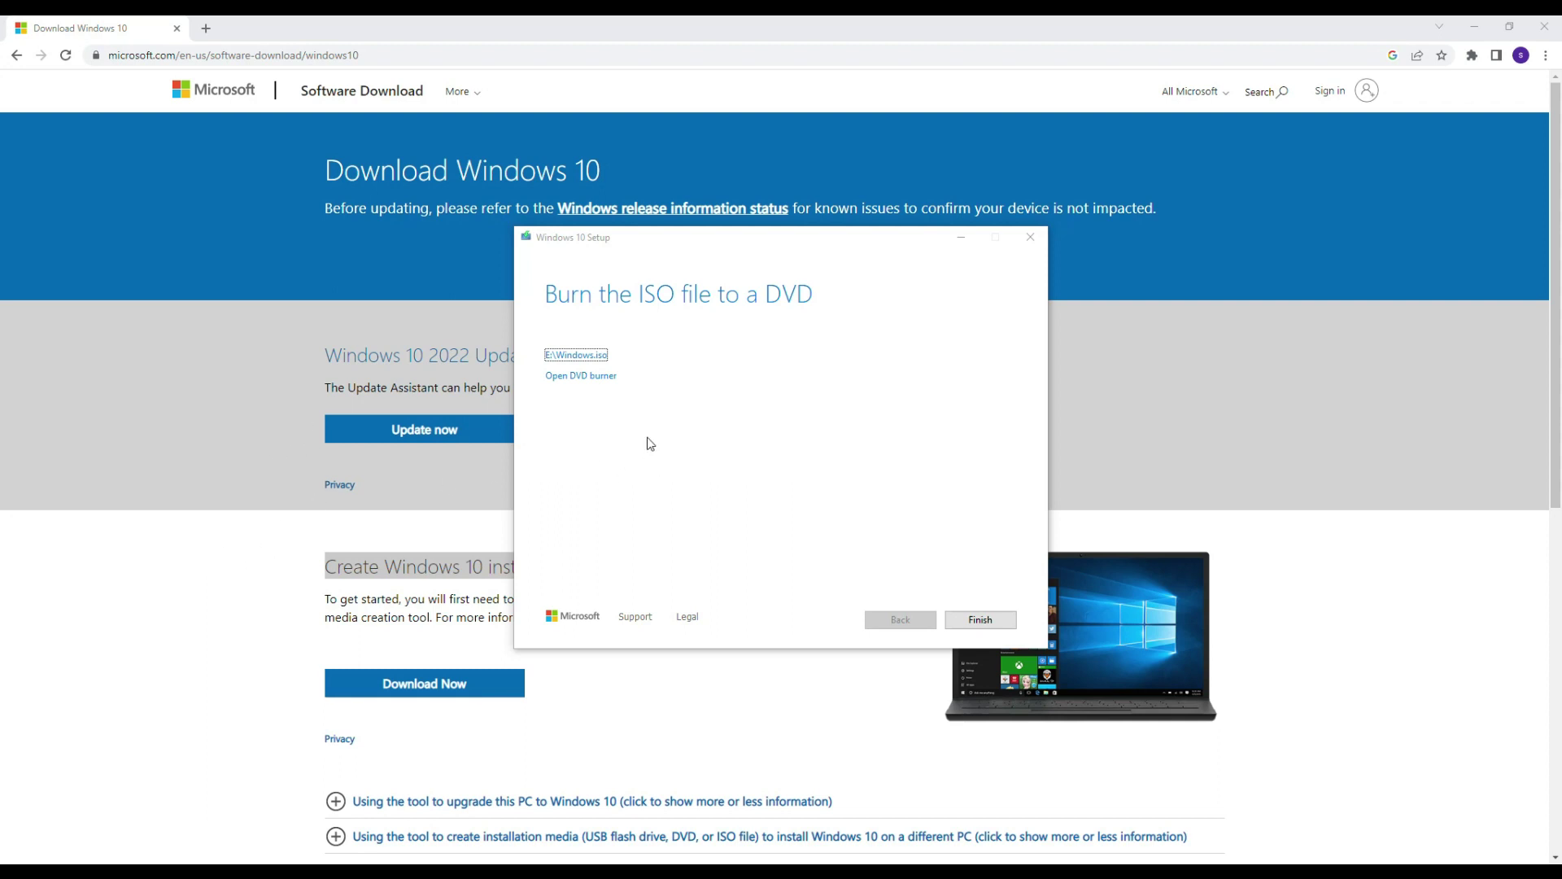
# Confirm the Windows.iso disc image on the E: drive in File Explorer, then finish Setup
pyautogui.click(571, 361)
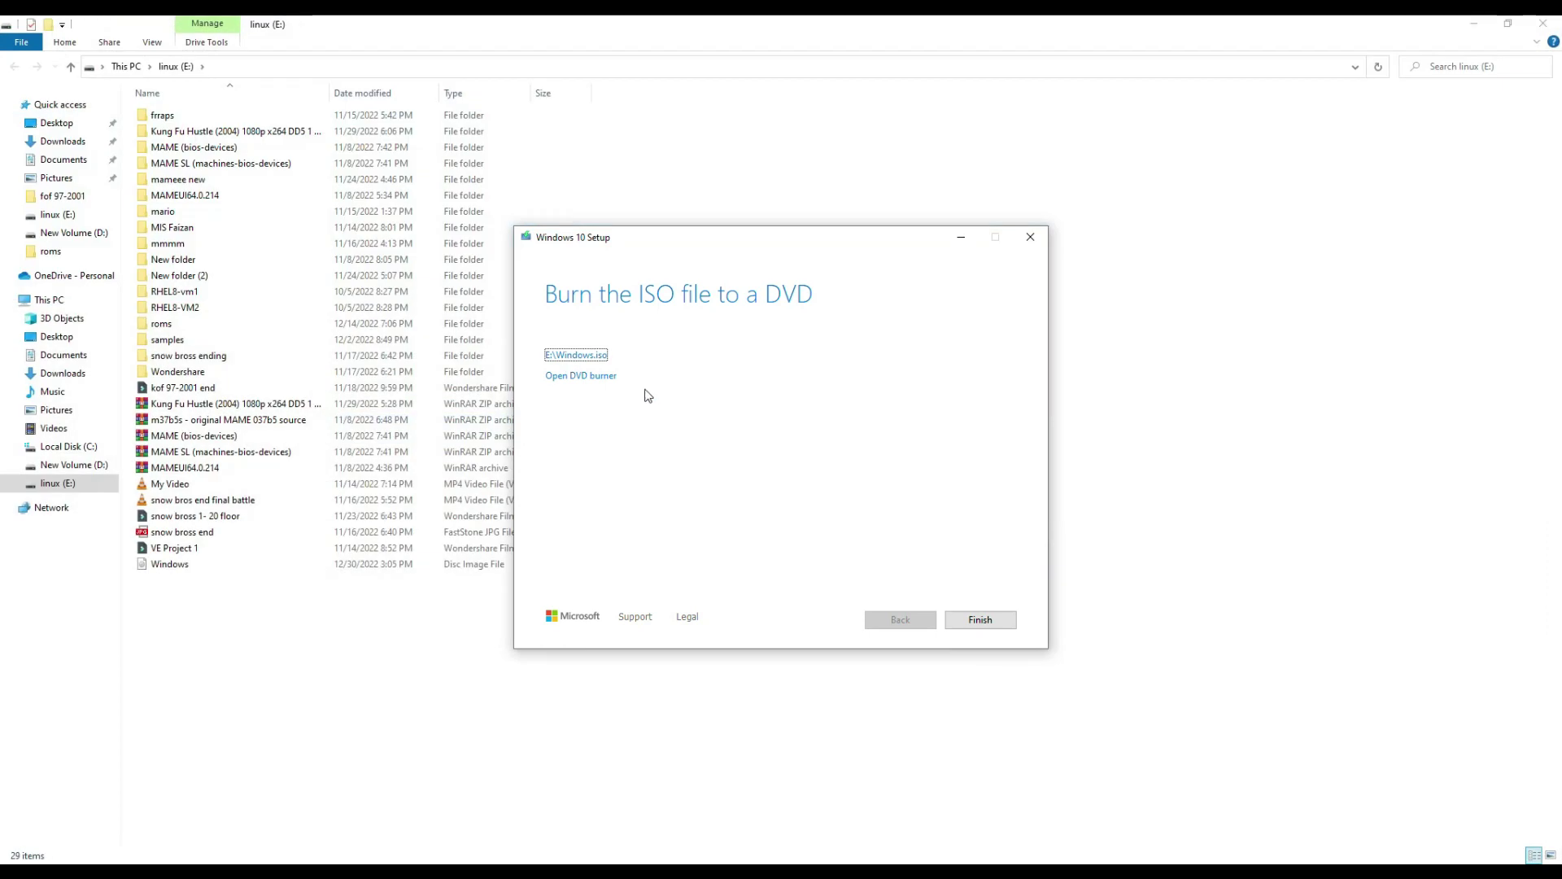
pyautogui.click(216, 567)
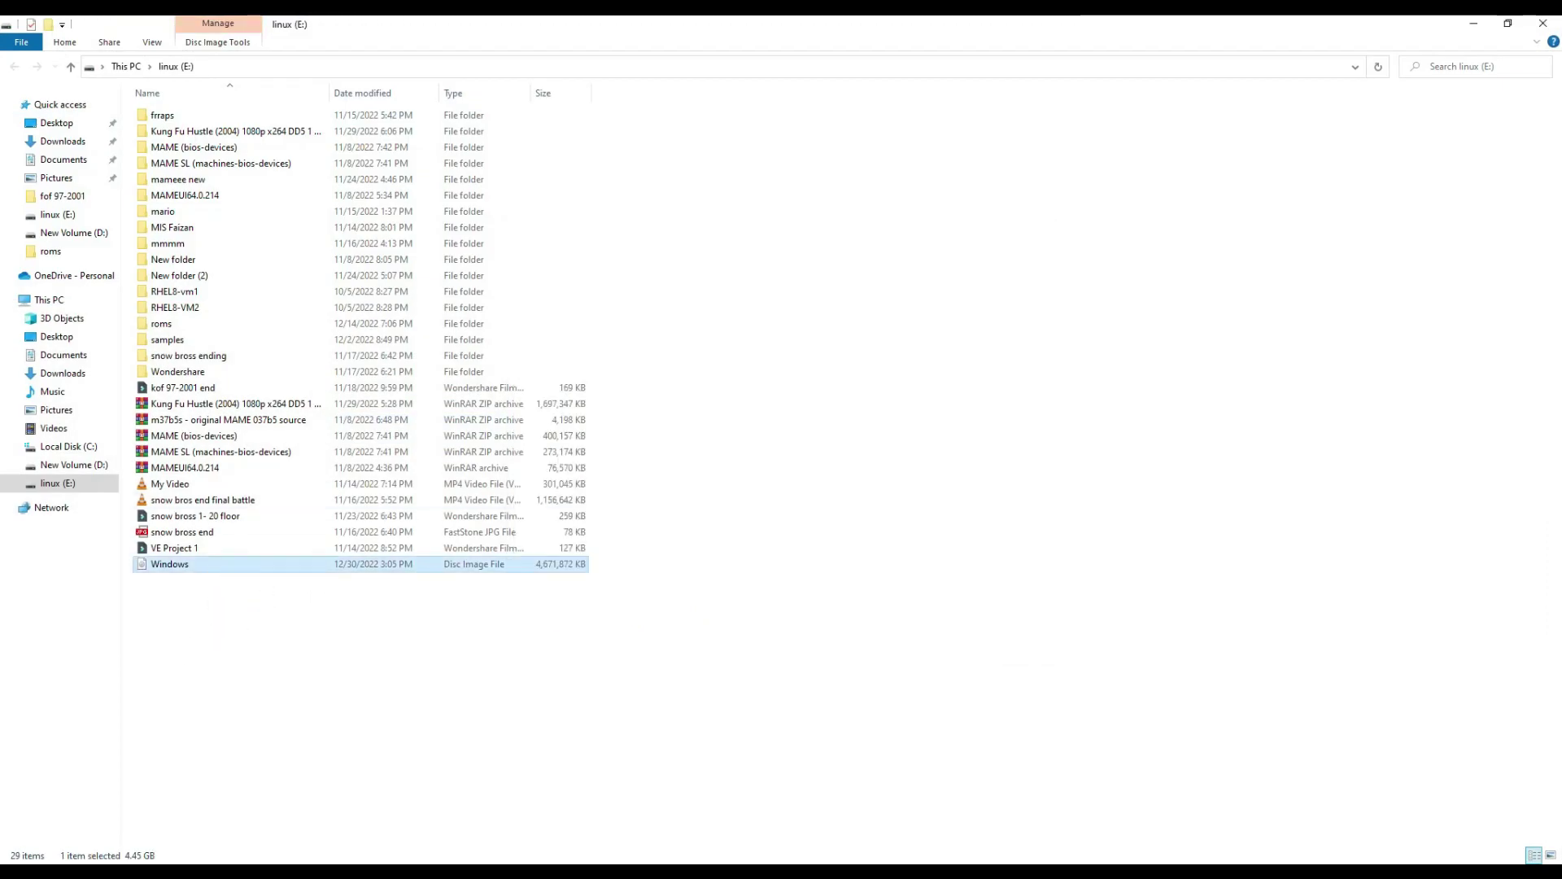
pyautogui.hotkey('alt', 'Tab')
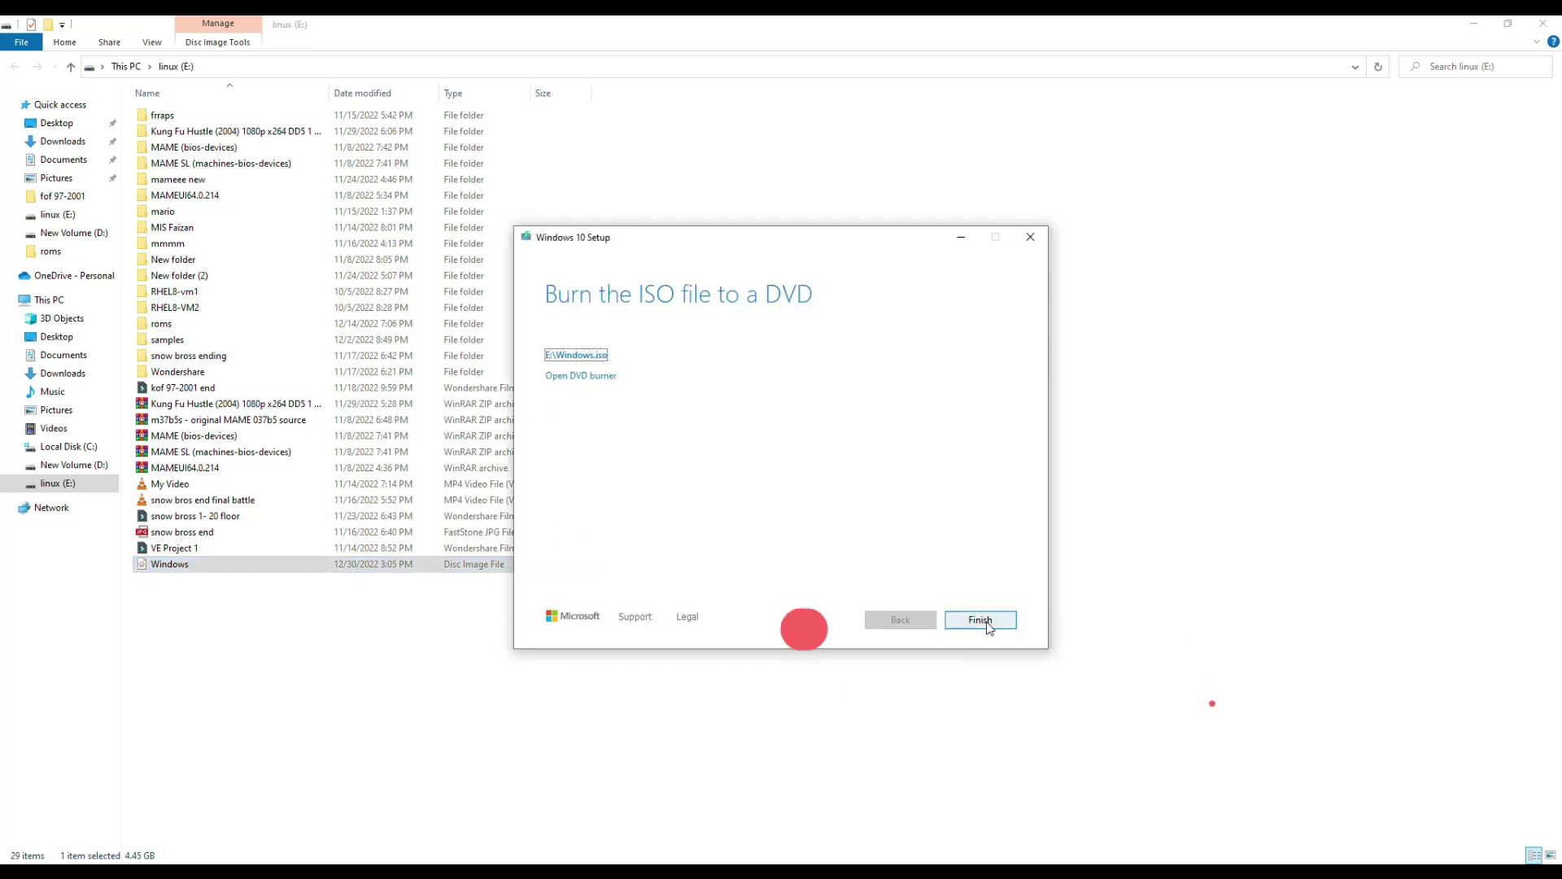
pyautogui.click(980, 619)
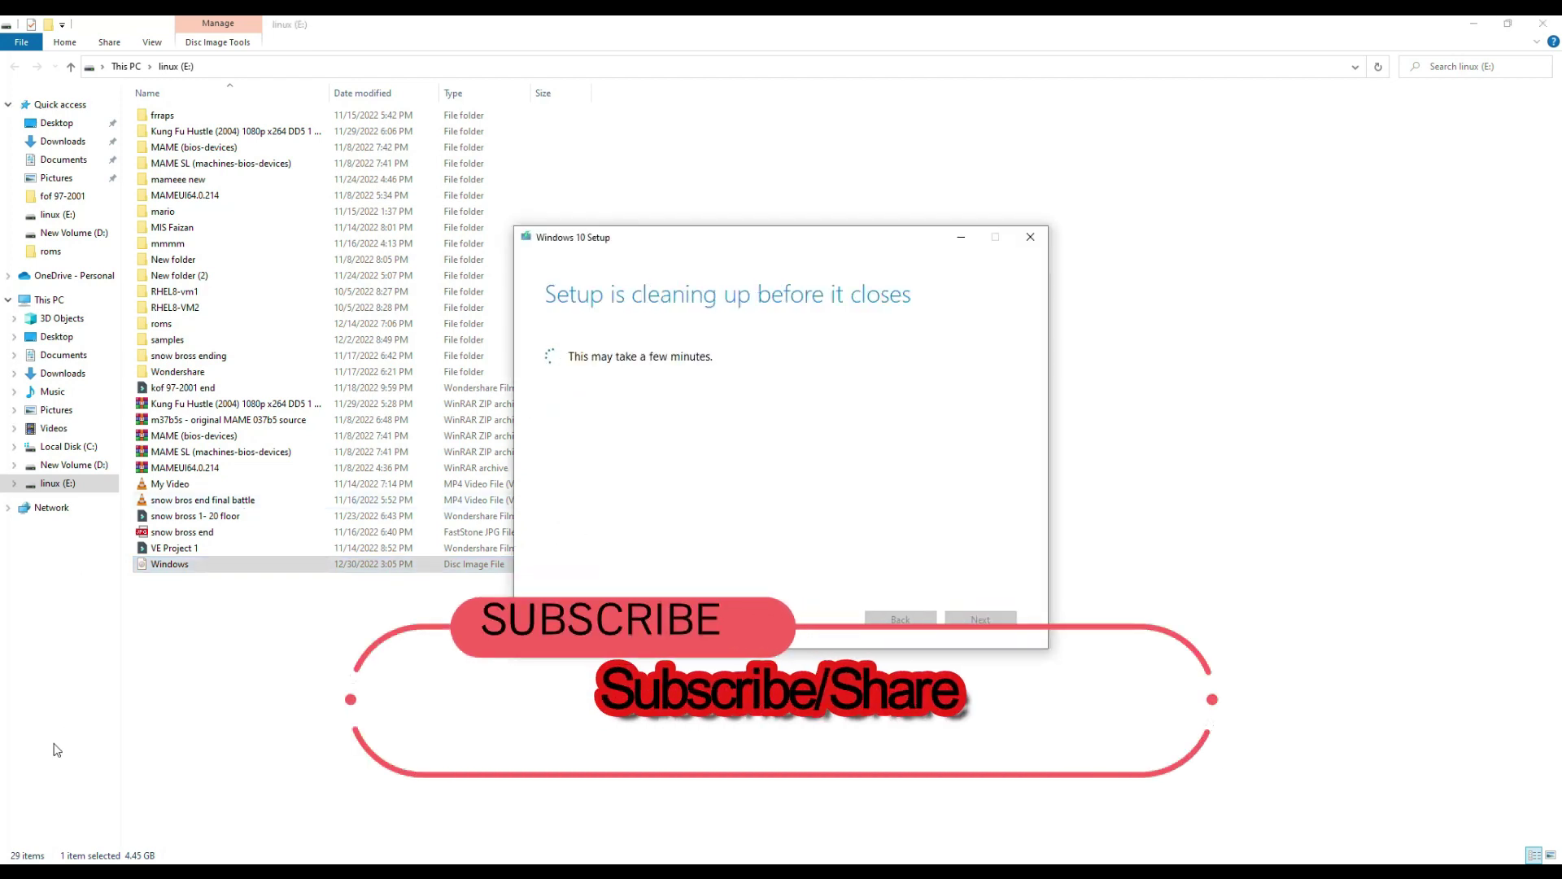